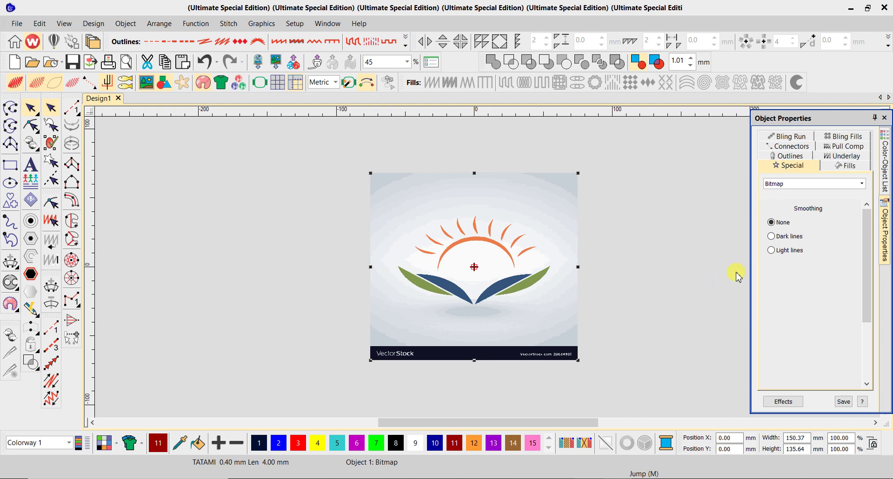
# - Lock the sun-and-leaves bitmap through its entry in the Color-Object List
pyautogui.click(887, 171)
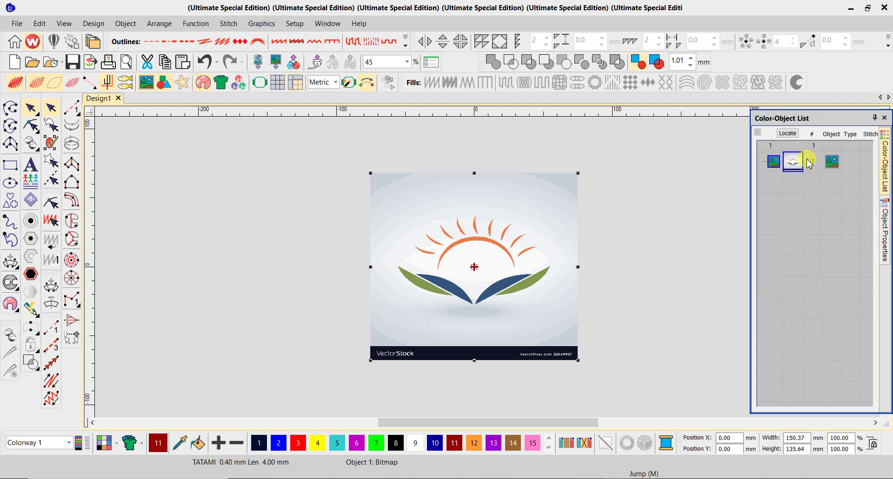
pyautogui.rightClick(810, 163)
pyautogui.click(797, 283)
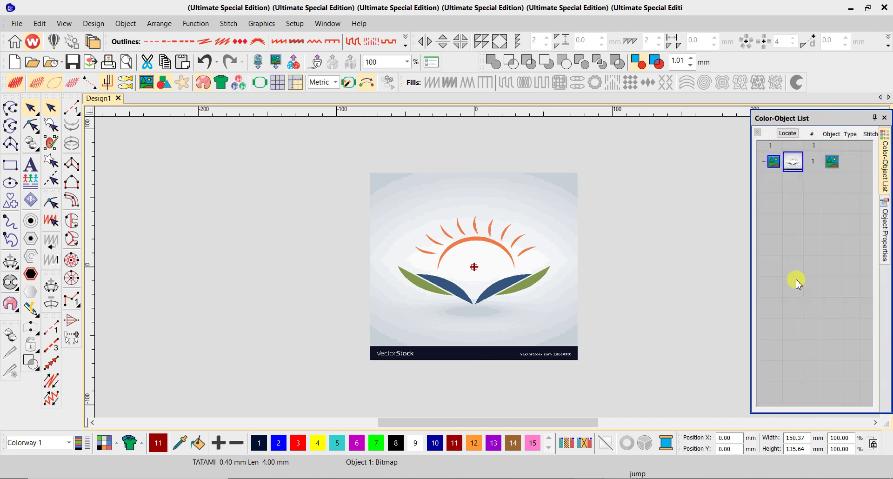
# - Digitize the sun's rightmost, lowest ray with Column A in thread colour 12, about 13.4 mm wide and 7.3 mm high
pyautogui.scroll(4, 487, 268)
pyautogui.scroll(-1, 454, 195)
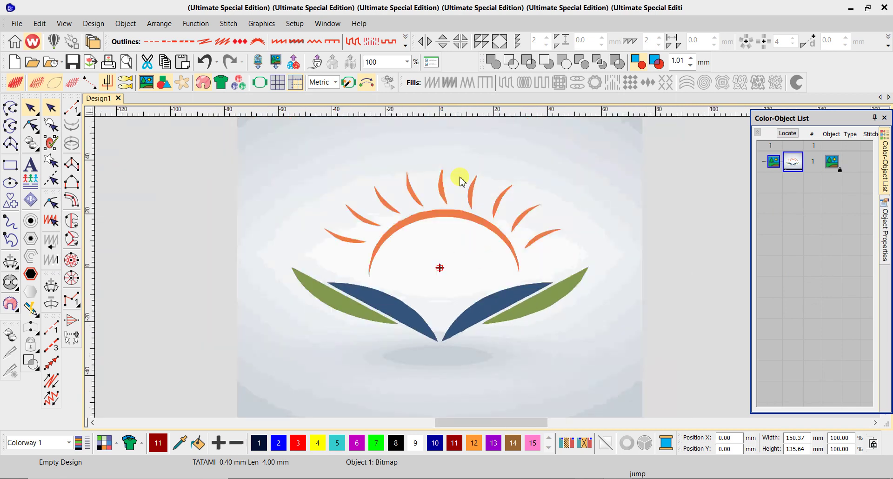
pyautogui.scroll(3, 512, 293)
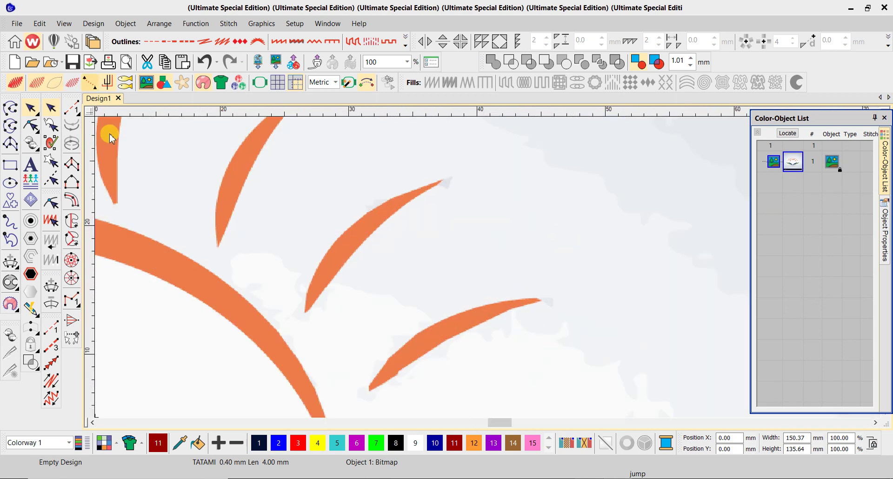
pyautogui.click(72, 165)
pyautogui.press('c')
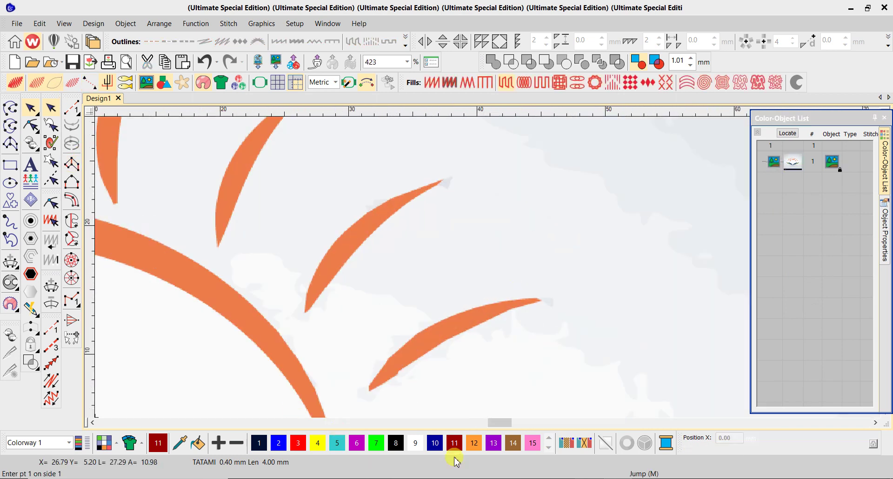
pyautogui.click(474, 443)
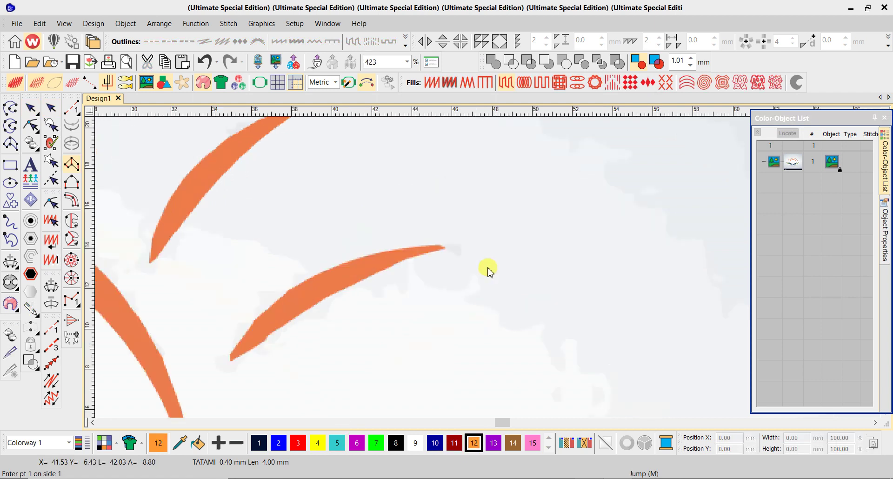
pyautogui.scroll(3, 488, 267)
pyautogui.click(396, 228)
pyautogui.click(397, 229)
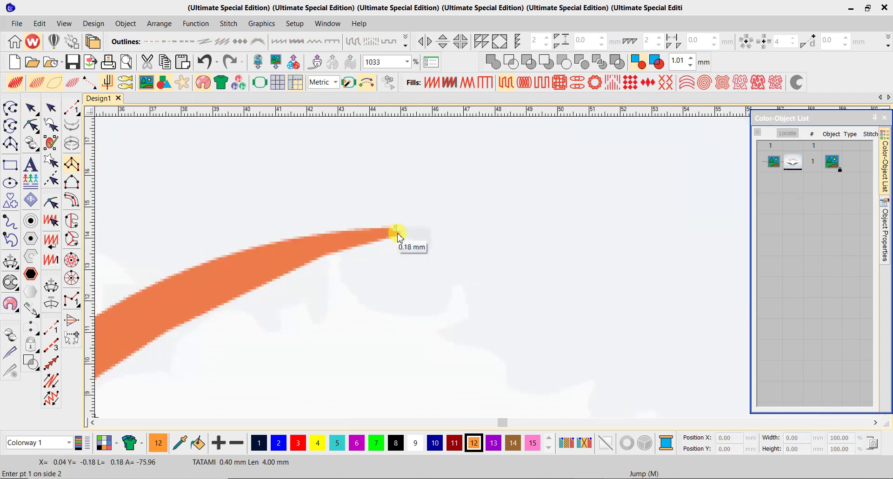
pyautogui.click(237, 297)
pyautogui.scroll(-3, 238, 298)
pyautogui.scroll(2, 473, 286)
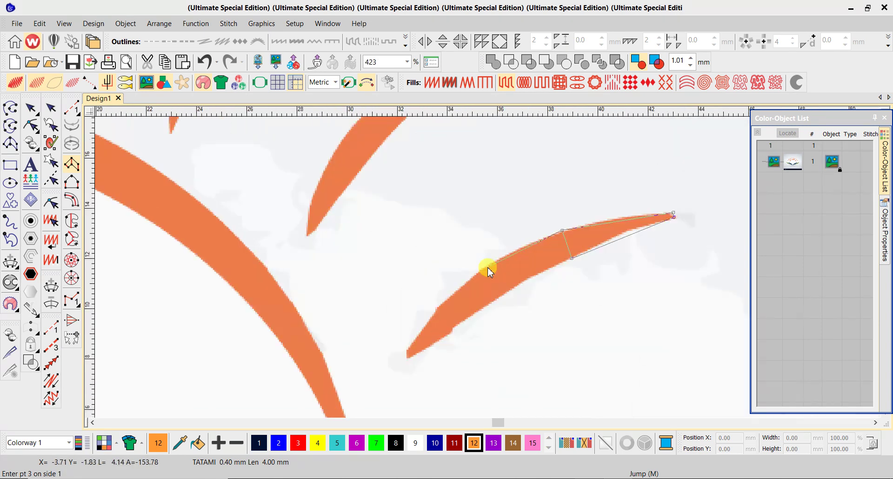
pyautogui.click(476, 274)
pyautogui.click(495, 311)
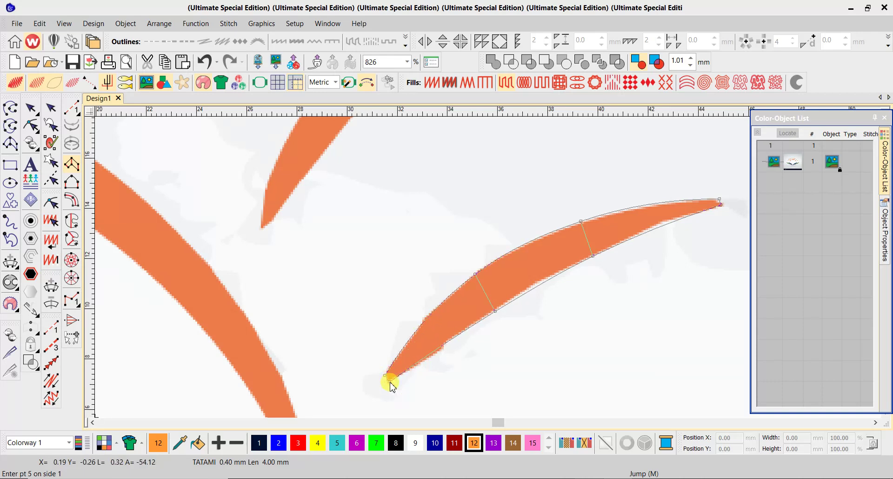
pyautogui.click(389, 379)
pyautogui.press('Return')
pyautogui.scroll(-5, 512, 259)
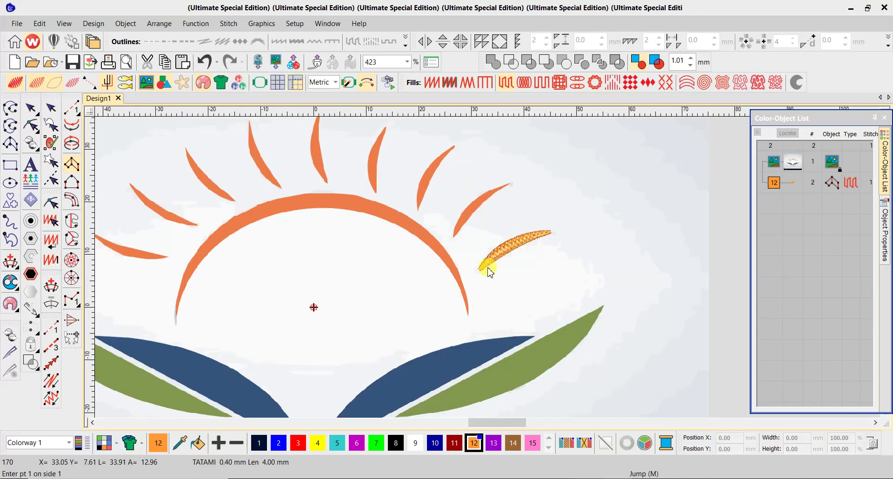
# - Change the fill of the newly digitized ray to Satin and inspect its stitches
pyautogui.scroll(3, 485, 265)
pyautogui.press('Escape')
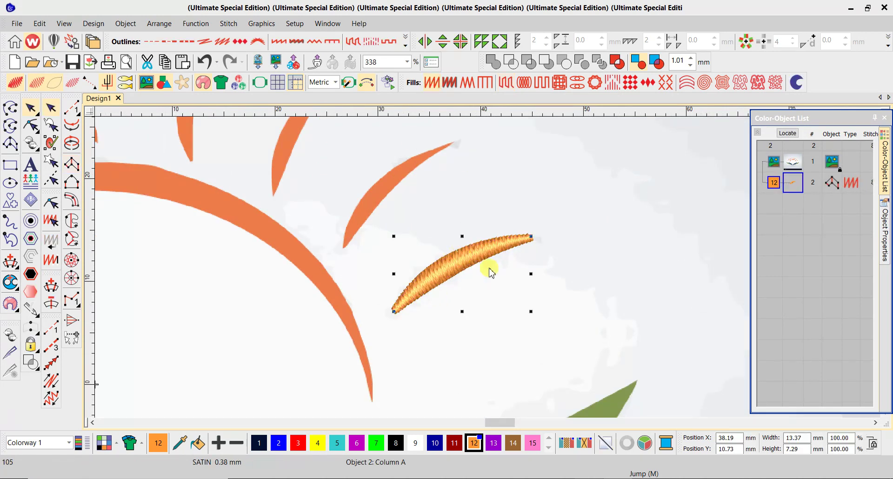
pyautogui.scroll(4, 490, 270)
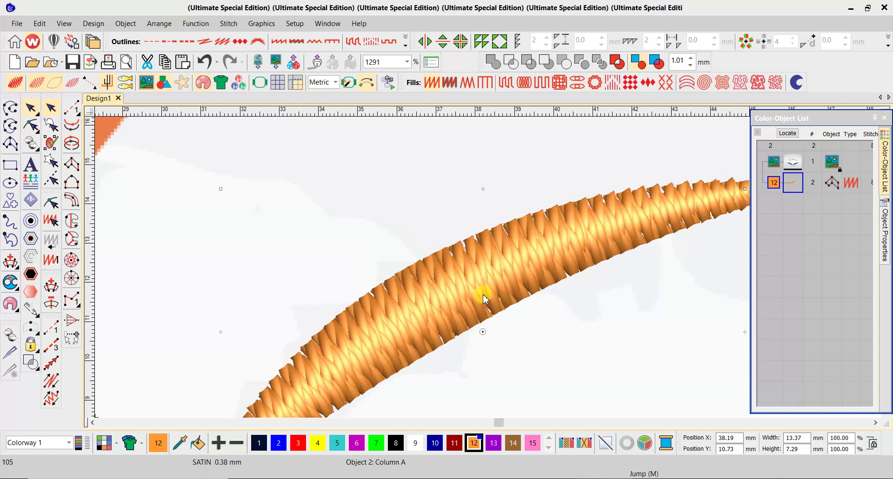
pyautogui.scroll(-6, 483, 294)
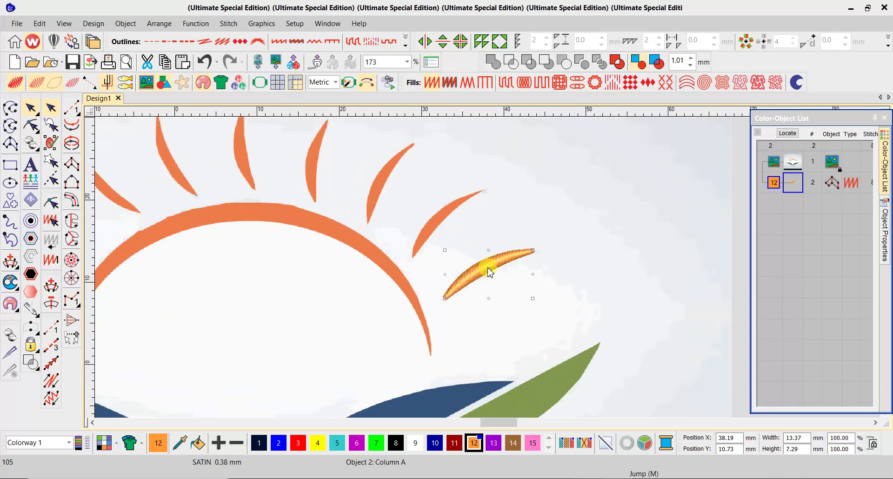
pyautogui.scroll(-2, 489, 272)
pyautogui.scroll(3, 489, 272)
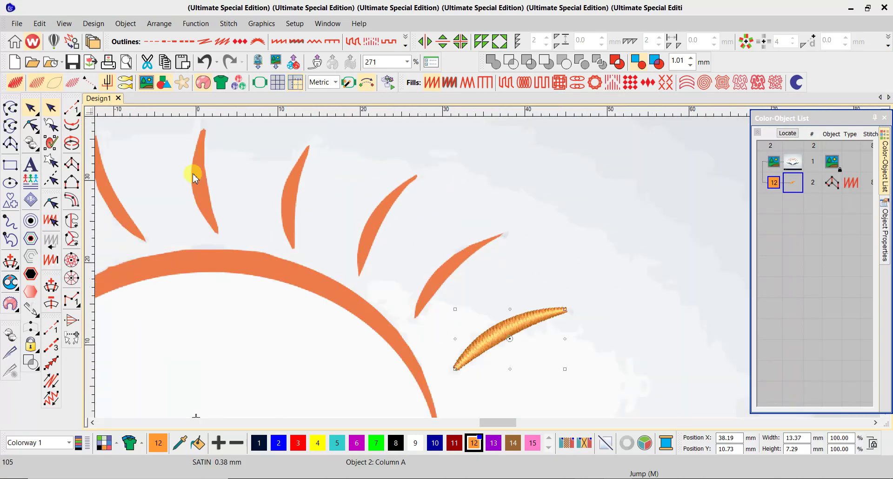
# - Digitize the second ray from the right as a Column A satin shape, from its outer tip to its inner tip
pyautogui.click(71, 164)
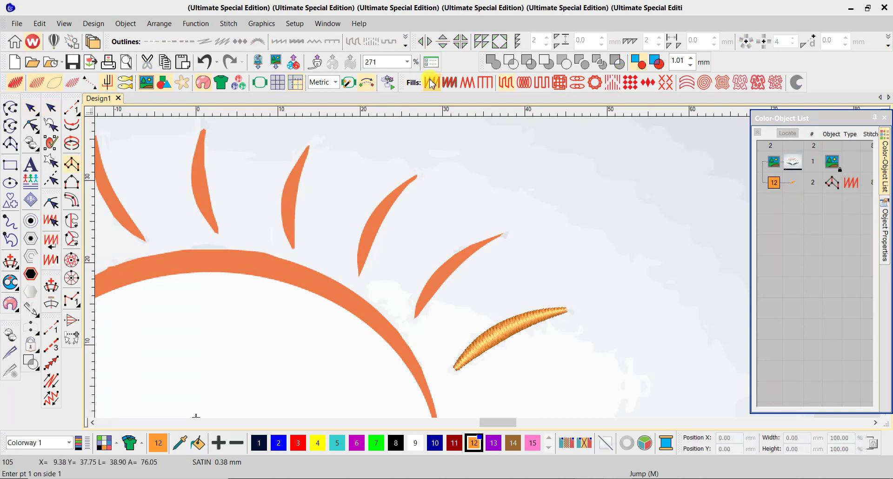
pyautogui.scroll(2, 486, 265)
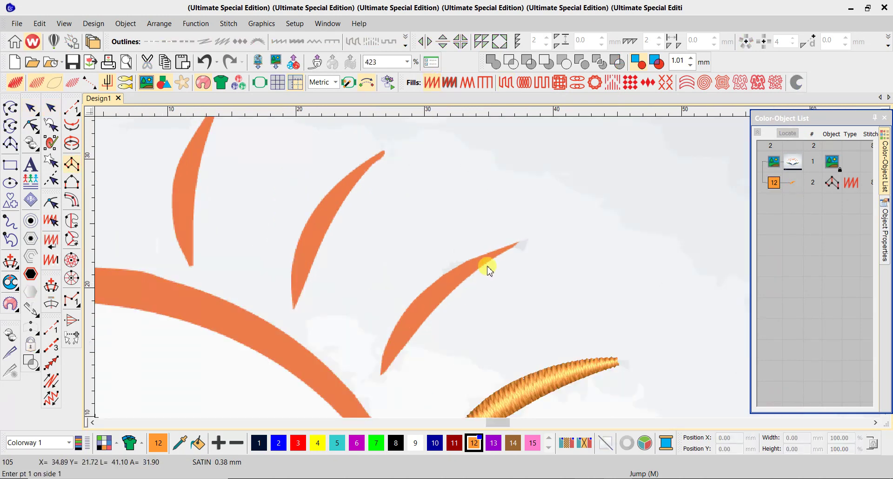
pyautogui.scroll(2, 534, 235)
pyautogui.click(532, 231)
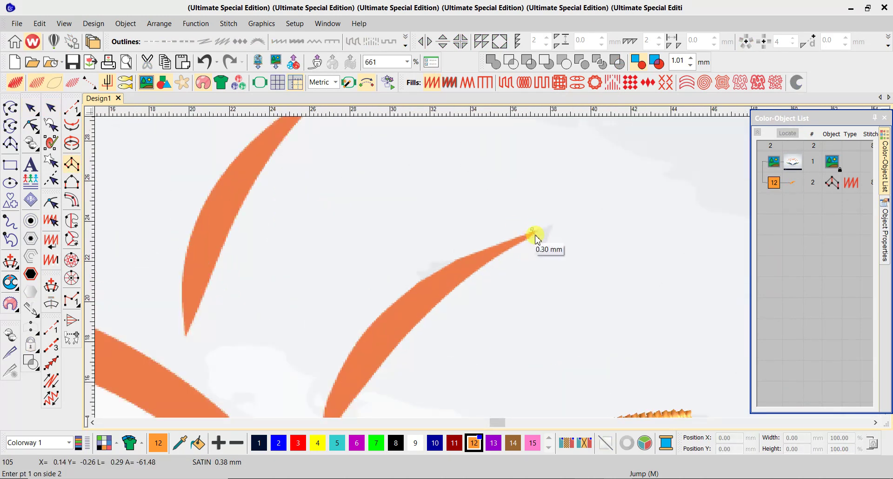
pyautogui.click(415, 285)
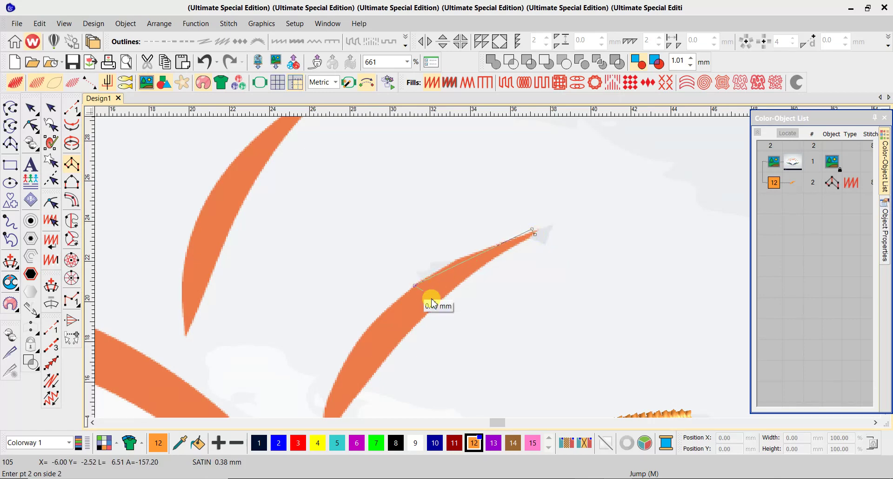
pyautogui.click(435, 304)
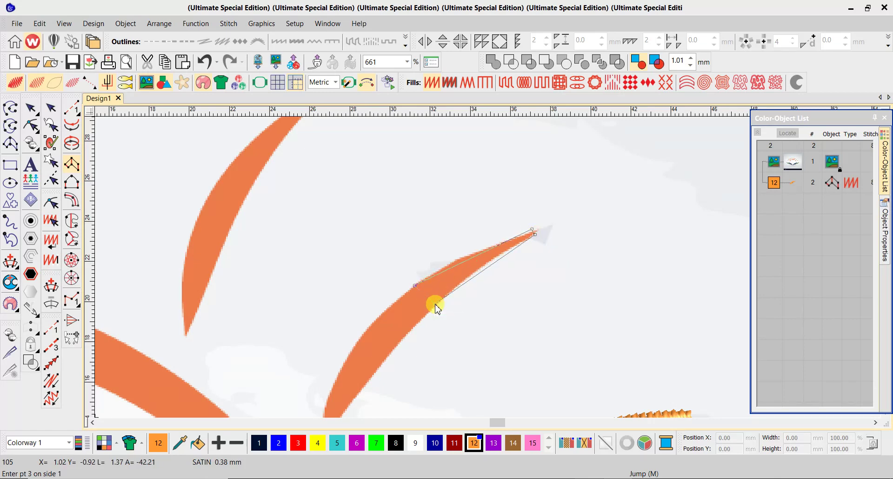
pyautogui.click(343, 368)
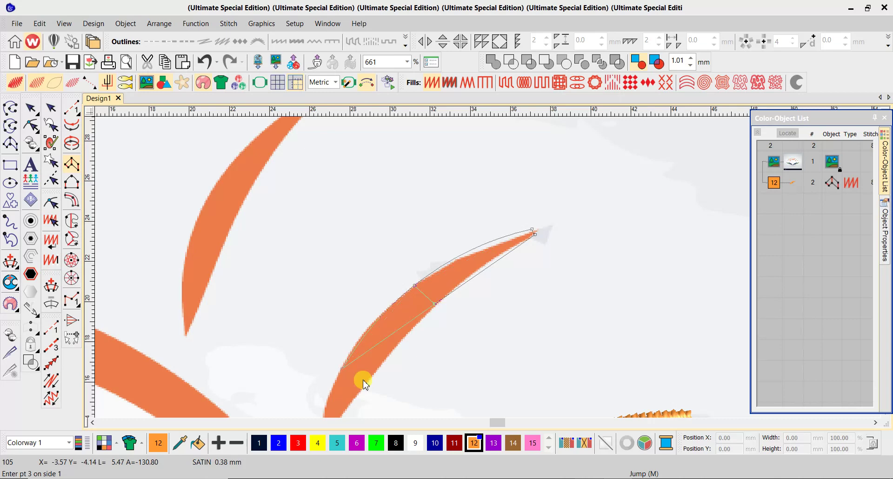
pyautogui.click(365, 385)
pyautogui.scroll(-3, 365, 385)
pyautogui.scroll(5, 465, 297)
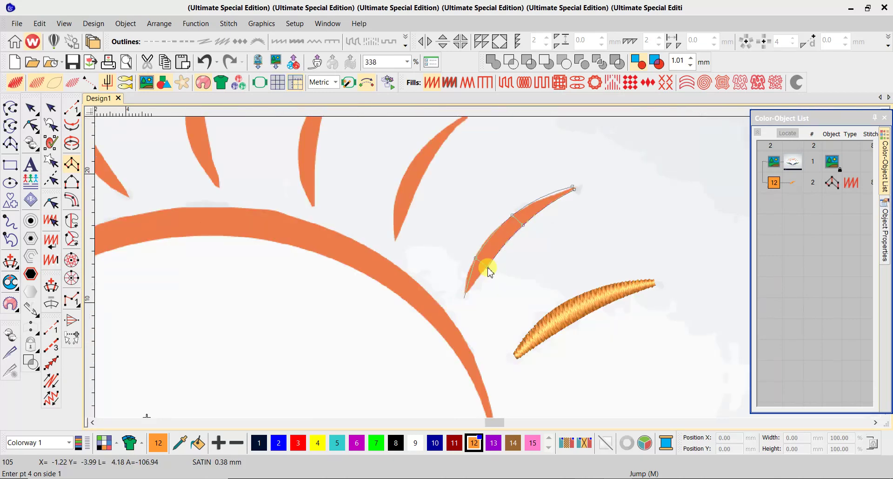
pyautogui.scroll(2, 488, 270)
pyautogui.click(489, 242)
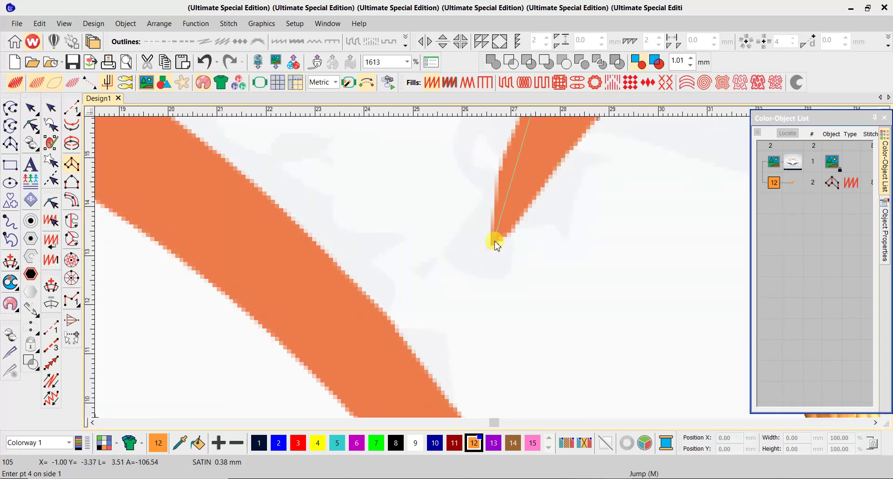
pyautogui.press('Return')
pyautogui.scroll(-4, 488, 270)
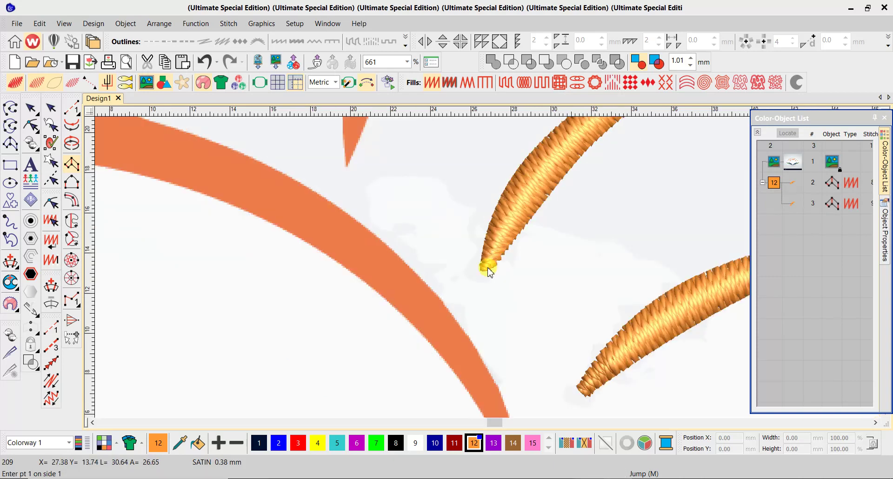
# - Digitize the third ray from the right as a Column A satin shape, following both curved edges down to the inner tip
pyautogui.scroll(3, 478, 134)
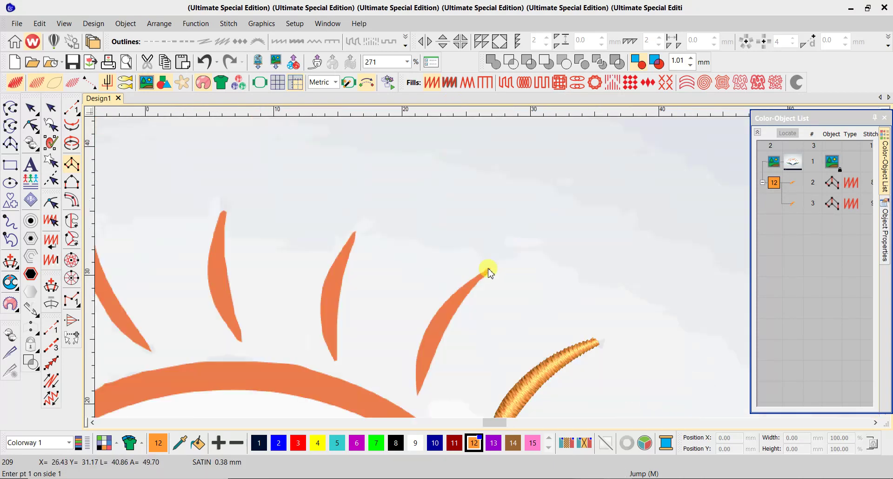
pyautogui.click(492, 264)
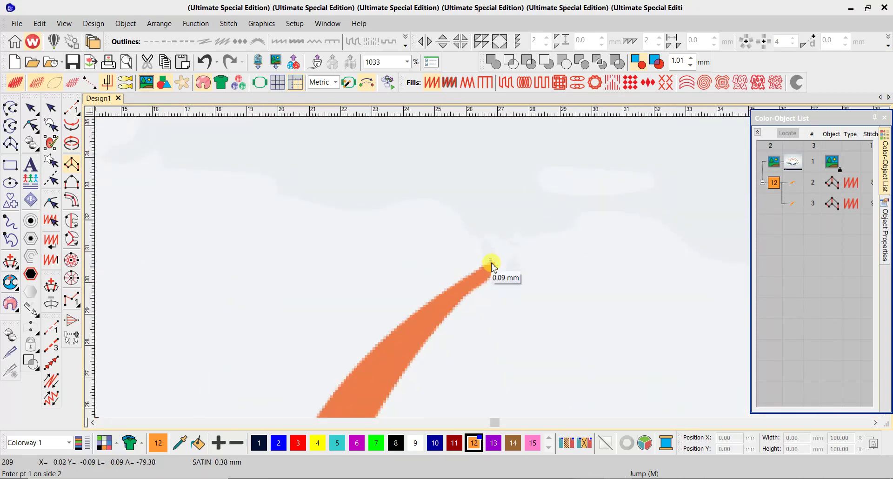
pyautogui.click(407, 317)
pyautogui.scroll(-3, 449, 350)
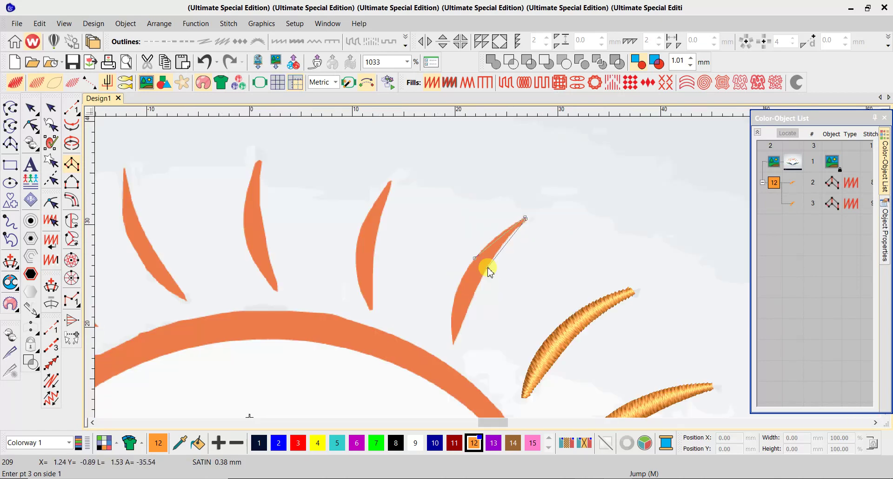
pyautogui.scroll(2, 488, 273)
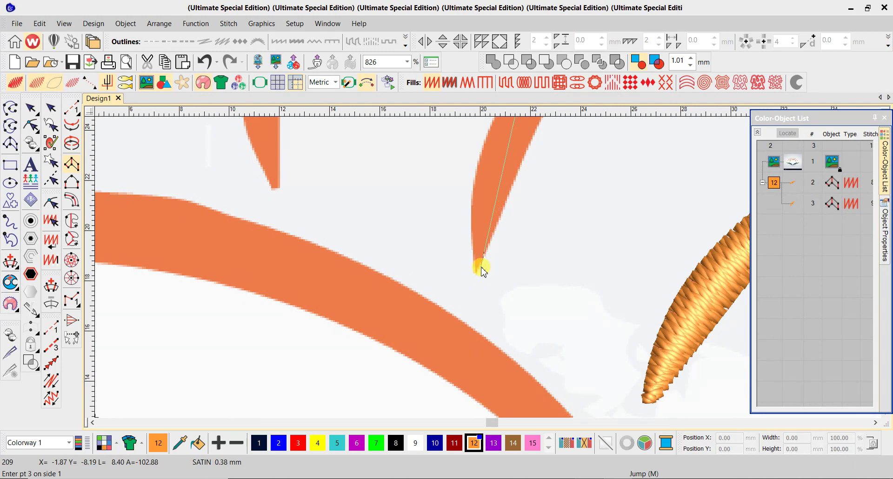
pyautogui.click(474, 265)
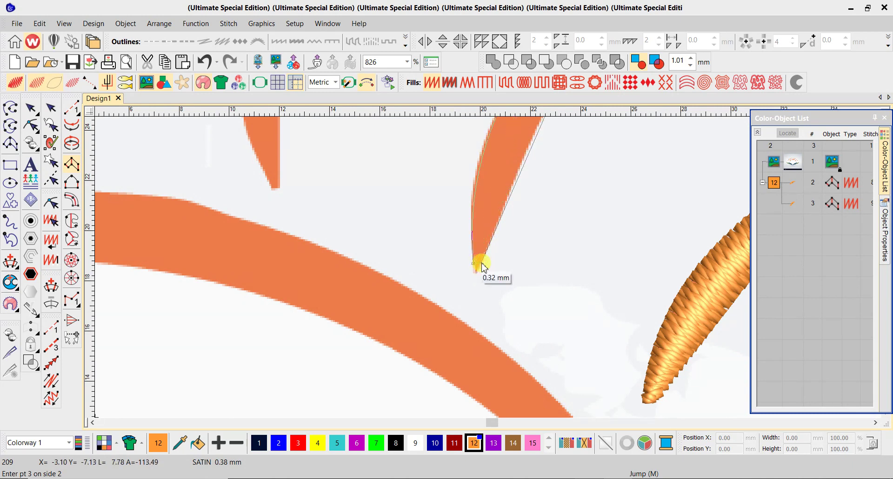
pyautogui.click(483, 263)
pyautogui.press('Return')
pyautogui.scroll(1, 488, 269)
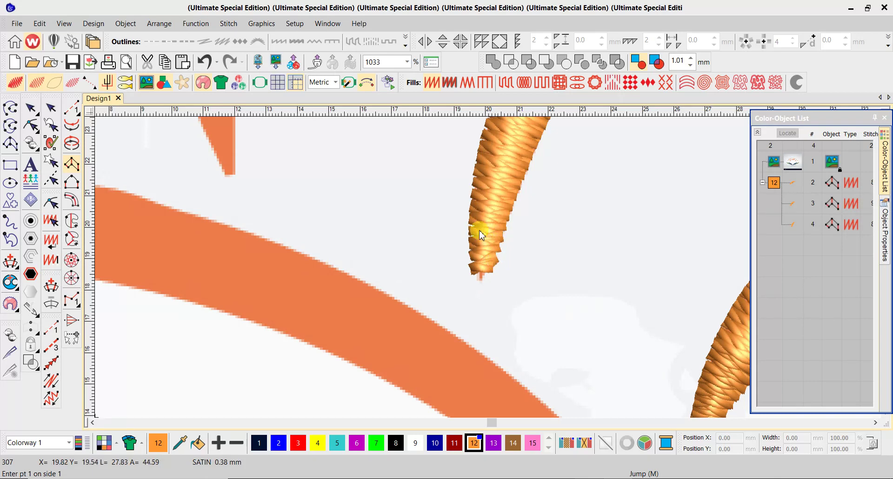
pyautogui.scroll(-4, 485, 260)
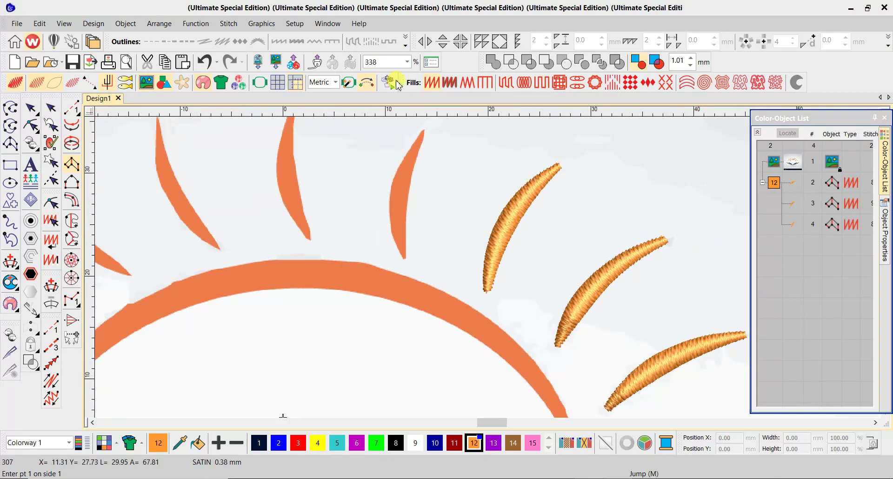
# - Digitize the fourth ray from the right as a Column A satin shape, about 1.7 mm wide midway, from outer to inner tip
pyautogui.scroll(5, 484, 263)
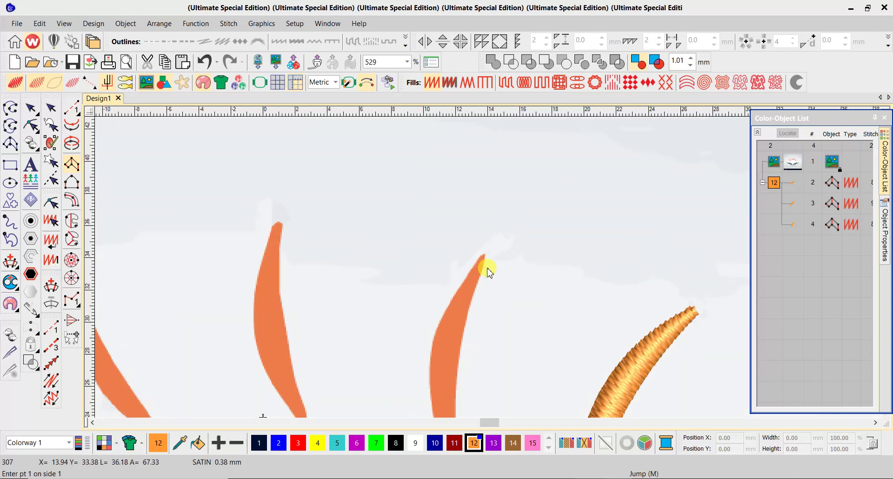
pyautogui.click(479, 240)
pyautogui.scroll(-3, 465, 298)
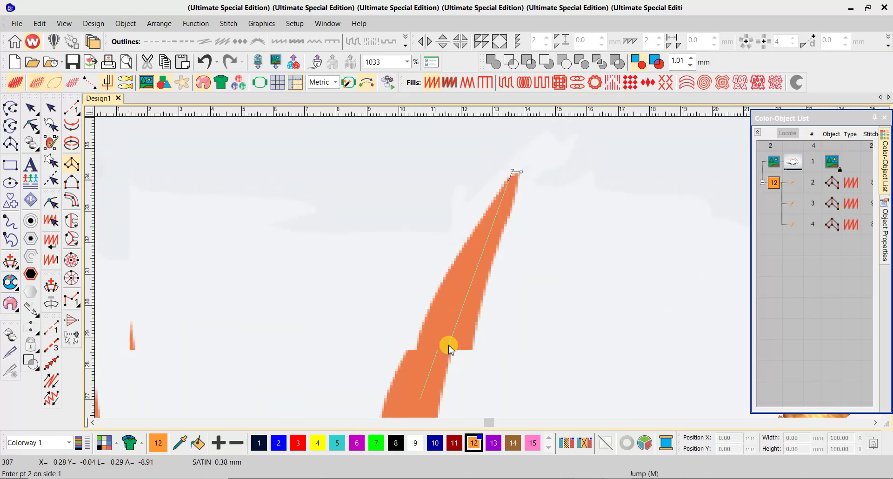
pyautogui.click(414, 371)
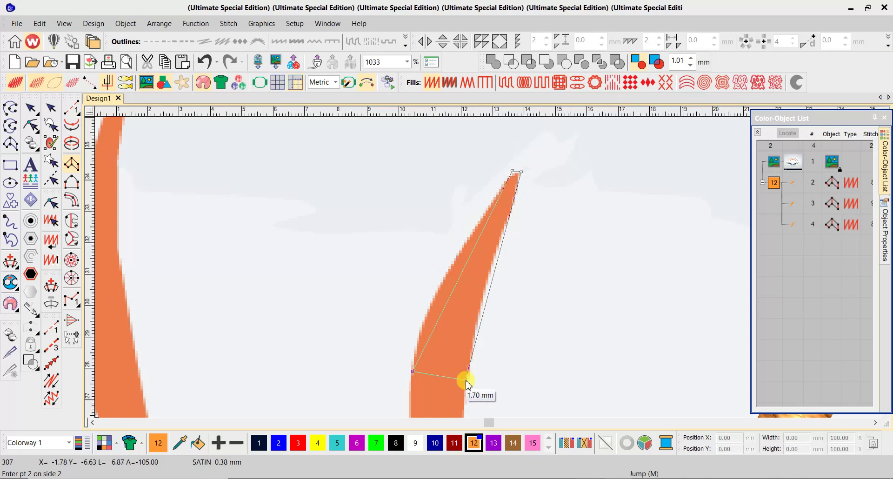
pyautogui.click(467, 380)
pyautogui.scroll(-3, 463, 379)
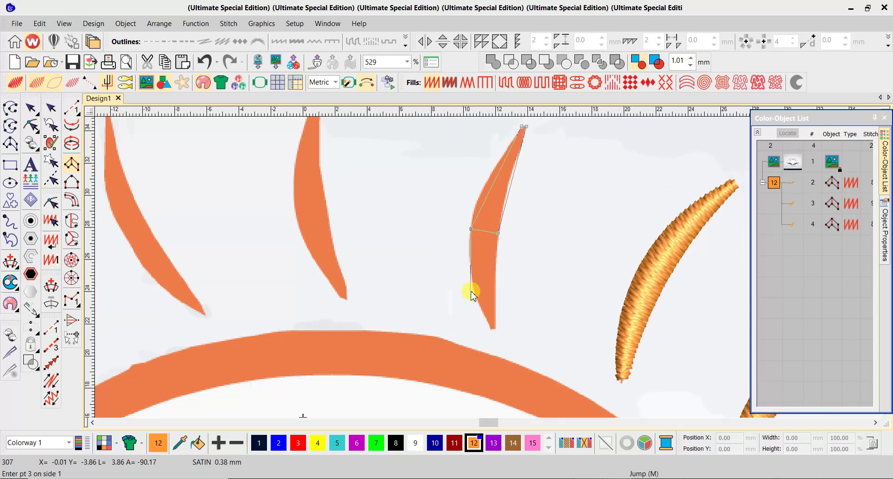
pyautogui.click(474, 293)
pyautogui.click(496, 292)
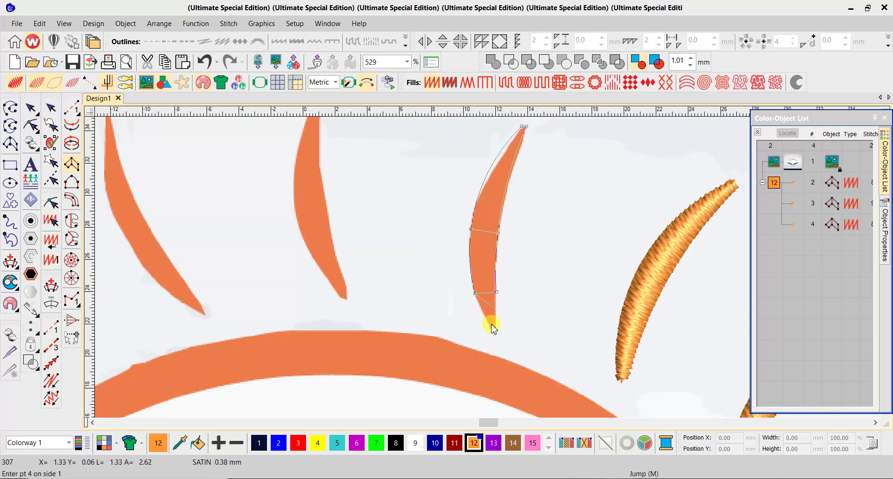
pyautogui.scroll(2, 493, 328)
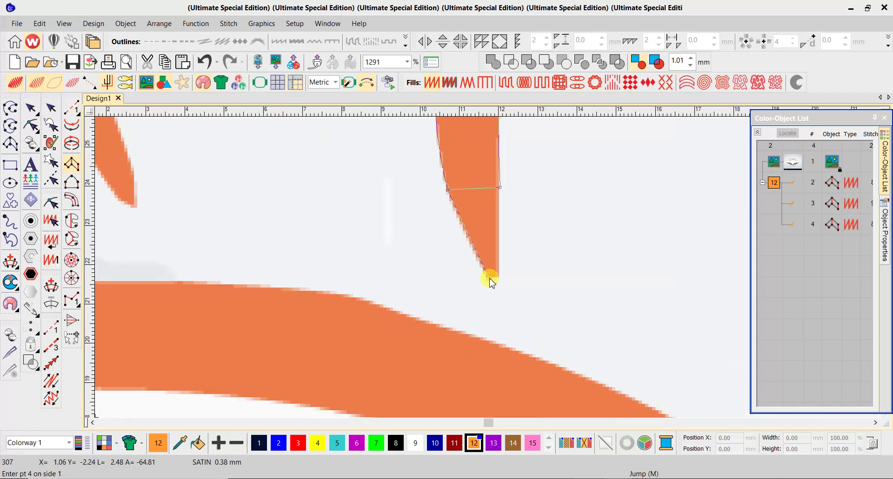
pyautogui.click(491, 283)
pyautogui.click(498, 279)
pyautogui.rightClick(500, 277)
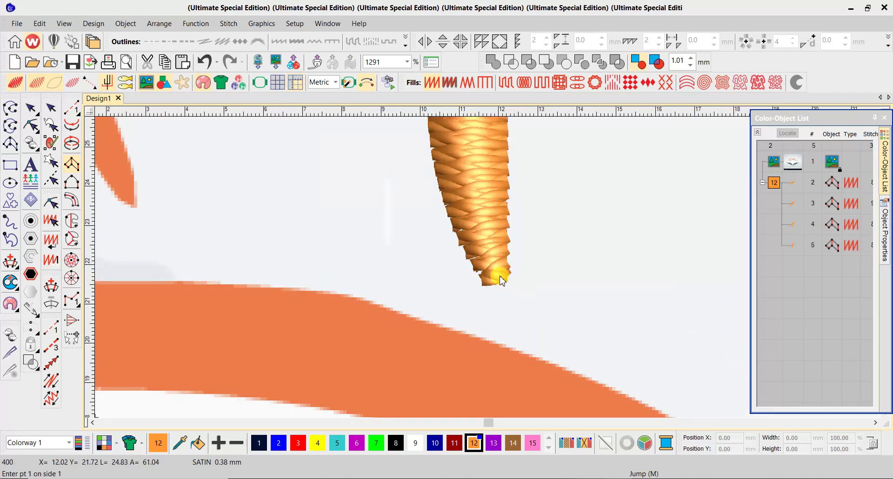
# - Digitize the upright ray at the top centre of the sun as a Column A satin shape, following both edges down to the inner tip
pyautogui.scroll(-7, 501, 278)
pyautogui.scroll(2, 488, 263)
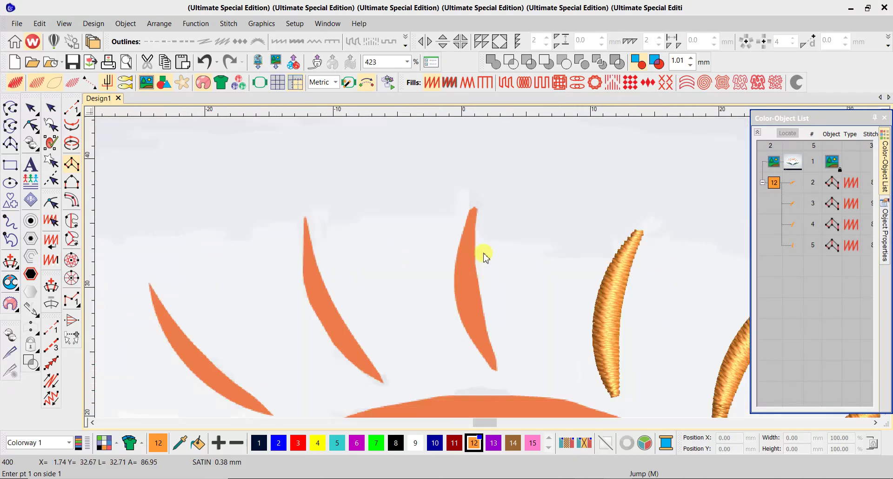
pyautogui.scroll(7, 486, 263)
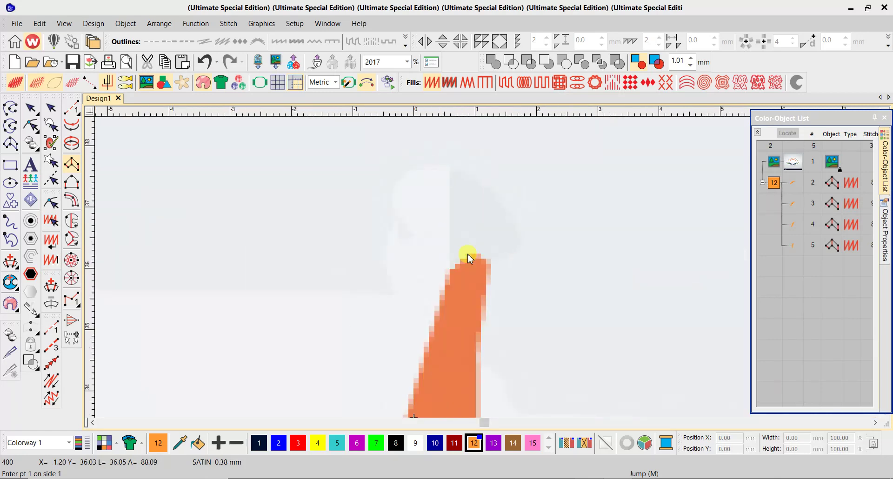
pyautogui.click(472, 254)
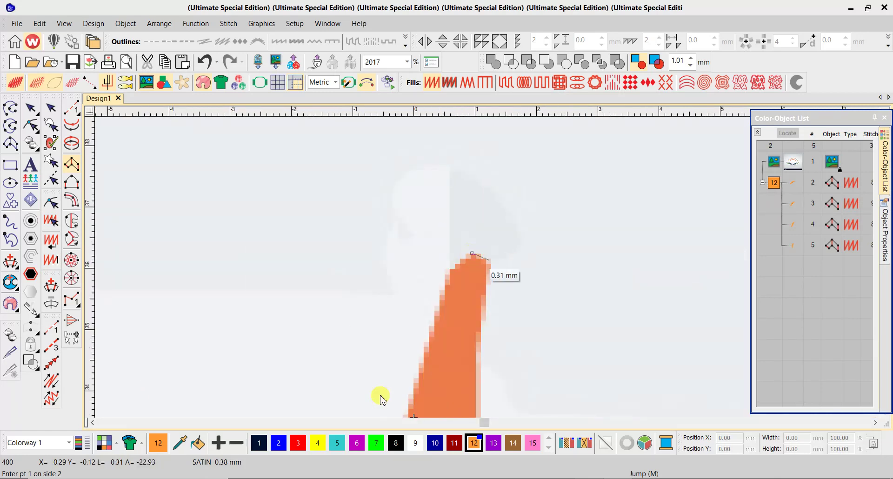
pyautogui.click(490, 260)
pyautogui.scroll(-3, 386, 397)
pyautogui.click(477, 312)
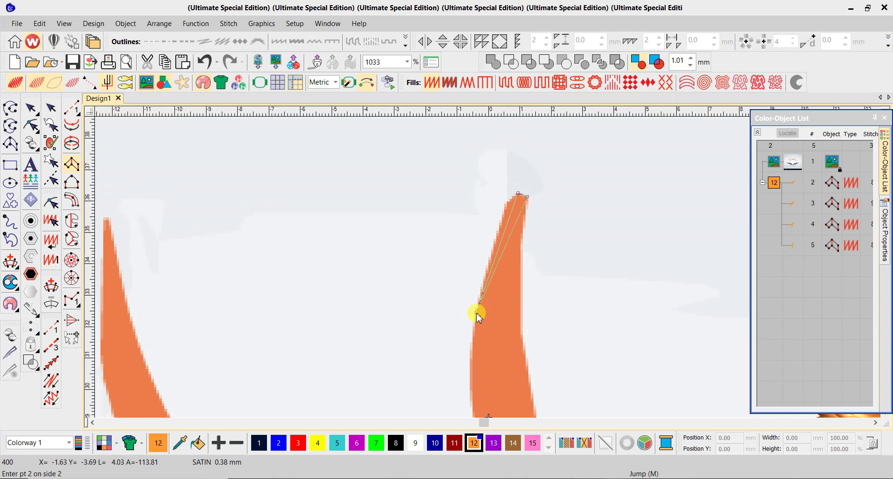
pyautogui.scroll(-2, 523, 319)
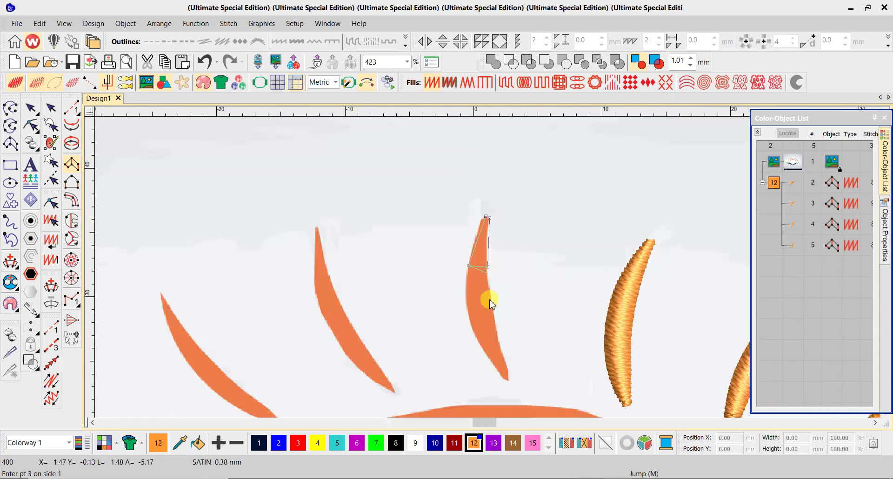
pyautogui.scroll(3, 483, 266)
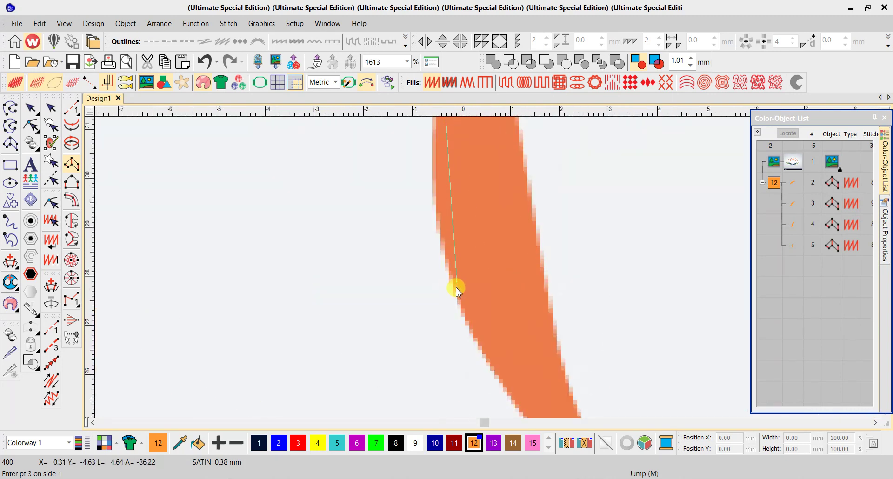
pyautogui.click(454, 289)
pyautogui.click(547, 285)
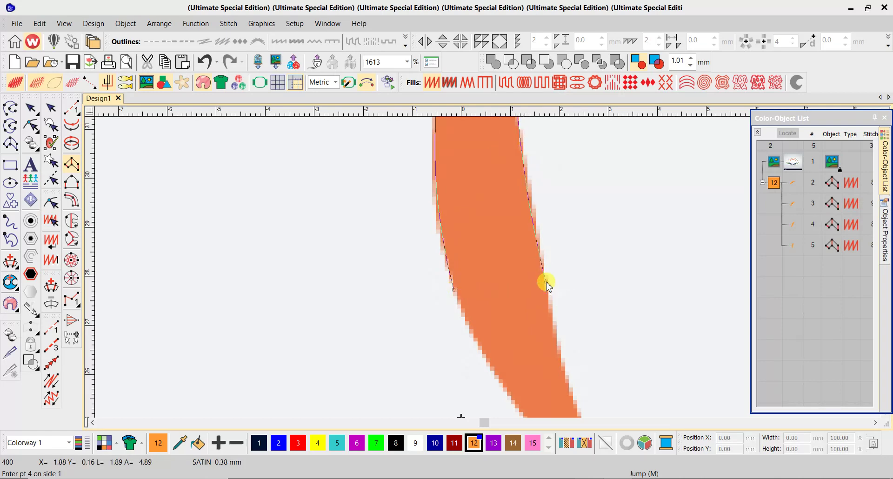
pyautogui.scroll(-2, 484, 267)
pyautogui.scroll(2, 488, 270)
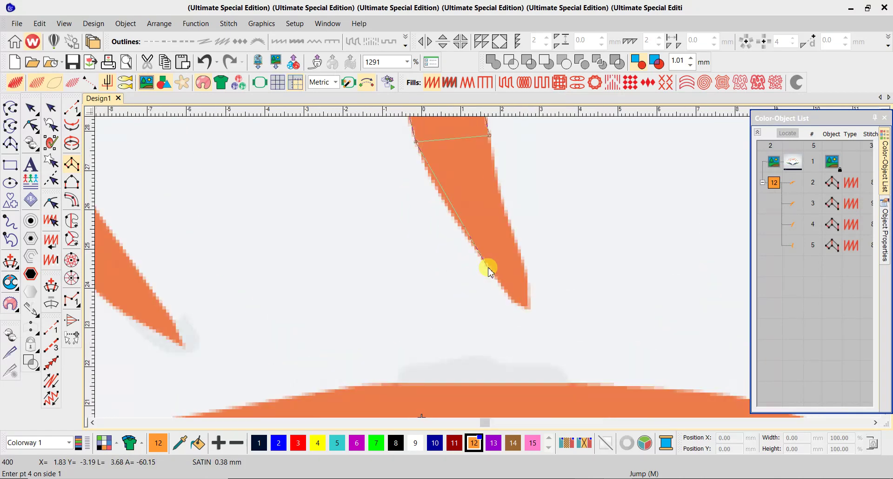
pyautogui.click(488, 268)
pyautogui.click(523, 255)
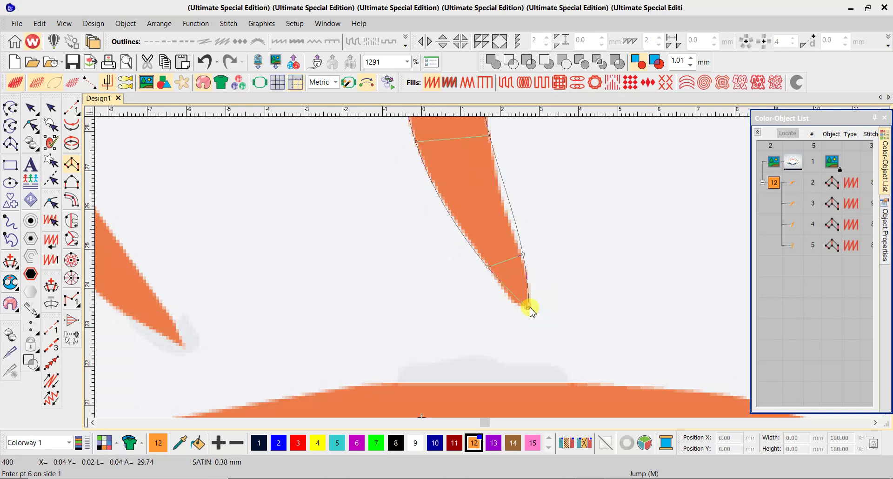
pyautogui.press('Return')
# - Digitize the fourth ray from the left as a Column A satin shape, with four point pairs from its outer tip to its inner tip
pyautogui.scroll(-4, 522, 300)
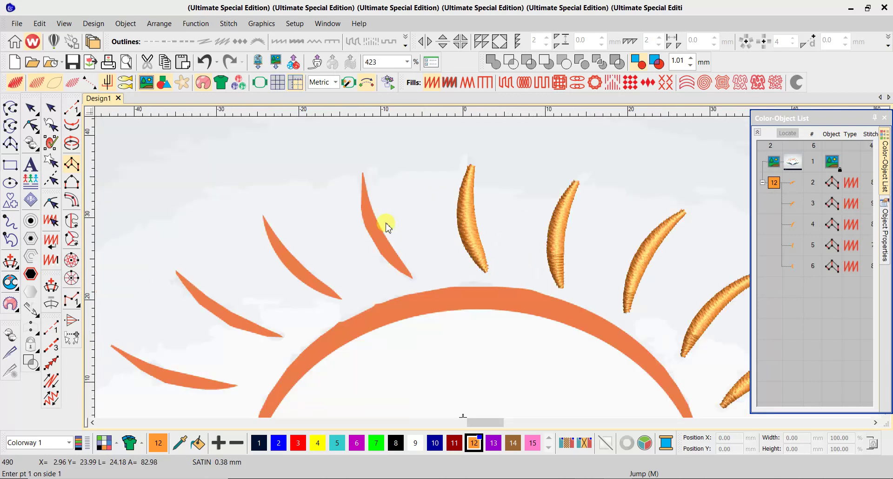
pyautogui.scroll(6, 386, 220)
pyautogui.scroll(-3, 439, 189)
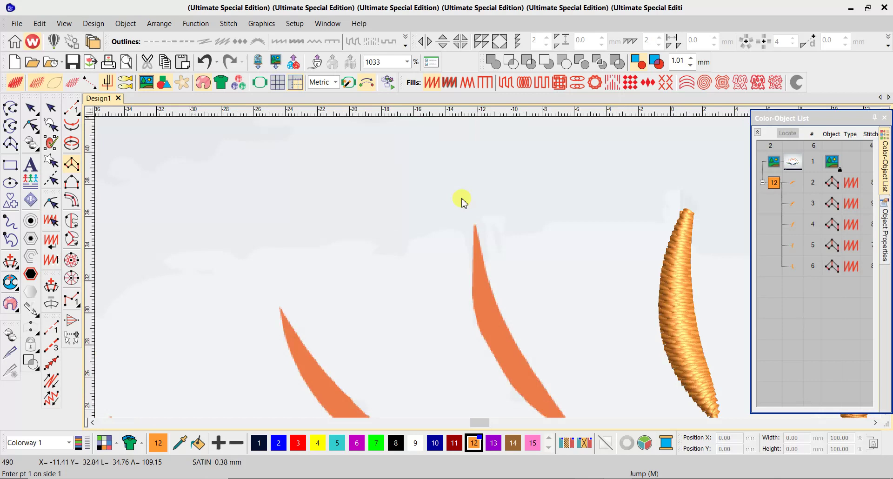
pyautogui.scroll(2, 494, 279)
pyautogui.click(485, 274)
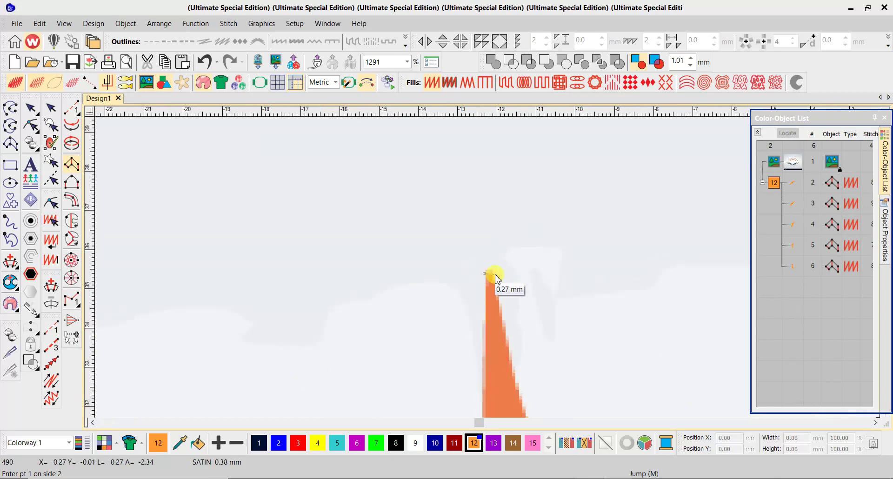
pyautogui.scroll(-2, 486, 260)
pyautogui.scroll(-2, 492, 323)
pyautogui.click(493, 325)
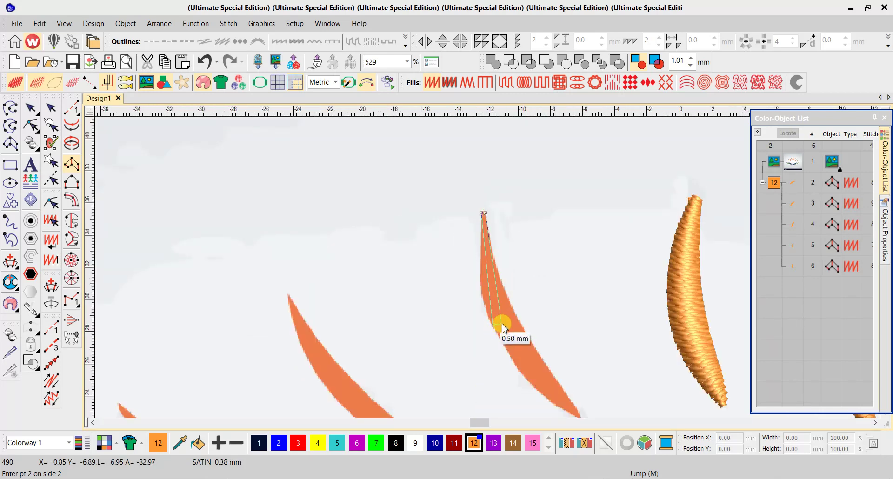
pyautogui.click(512, 311)
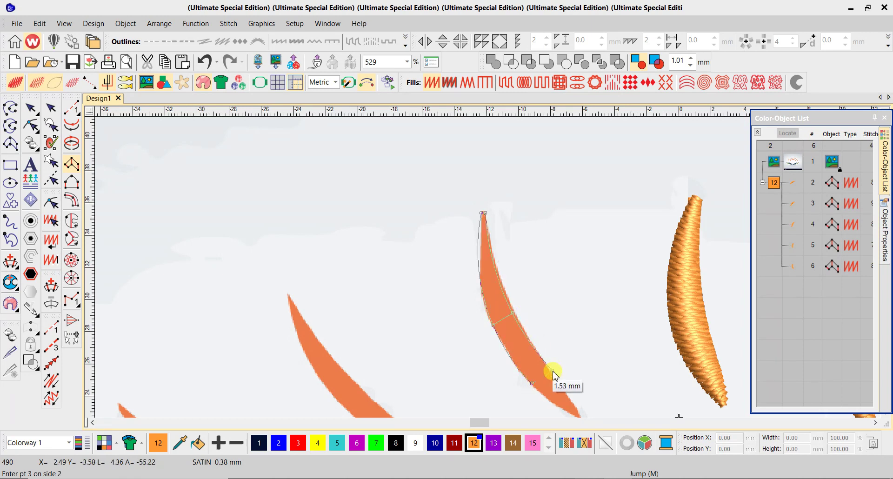
pyautogui.click(553, 371)
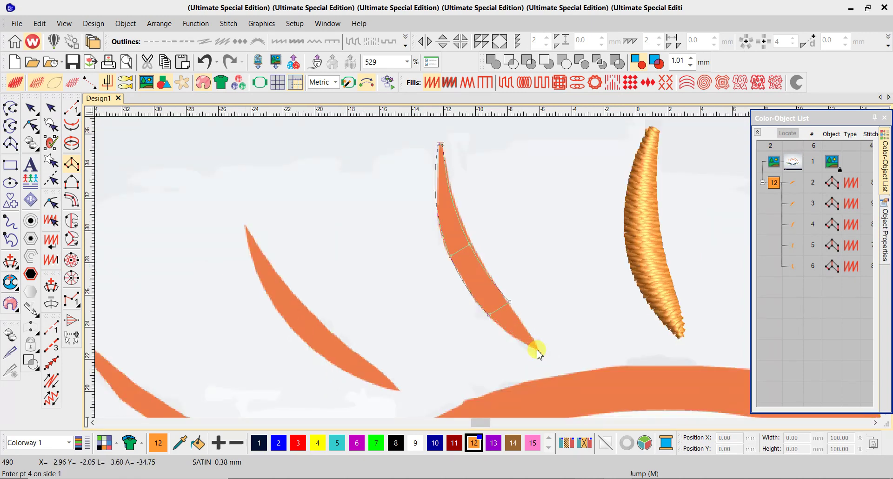
pyautogui.click(538, 351)
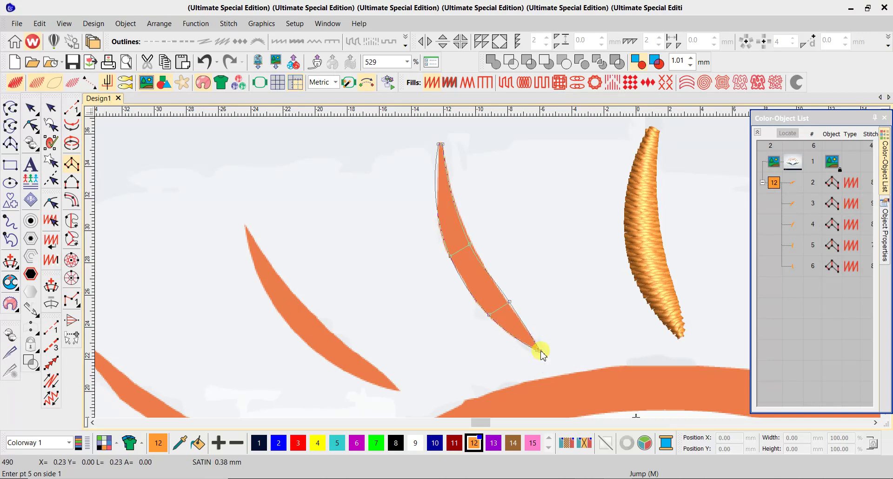
pyautogui.press('Return')
# - Digitize the third ray from the left as a Column A satin shape, with point pairs at its outer tip, middle and inner tip
pyautogui.scroll(-3, 467, 261)
pyautogui.scroll(3, 488, 268)
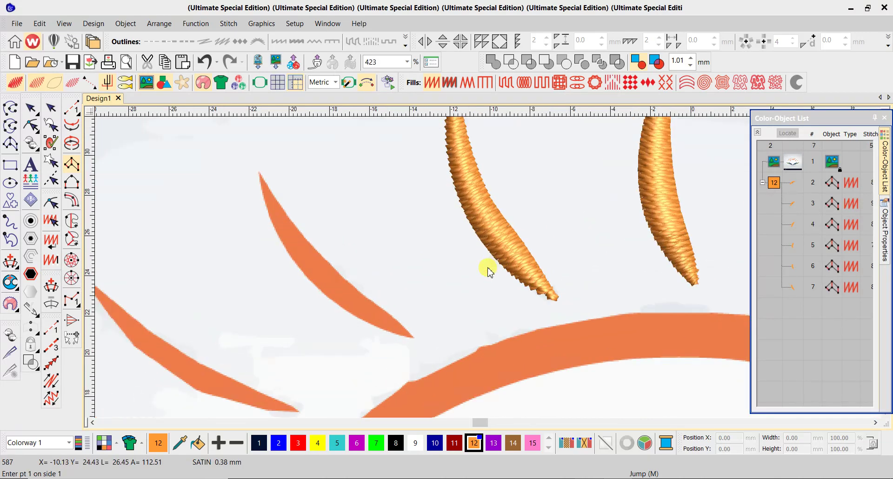
pyautogui.scroll(2, 488, 272)
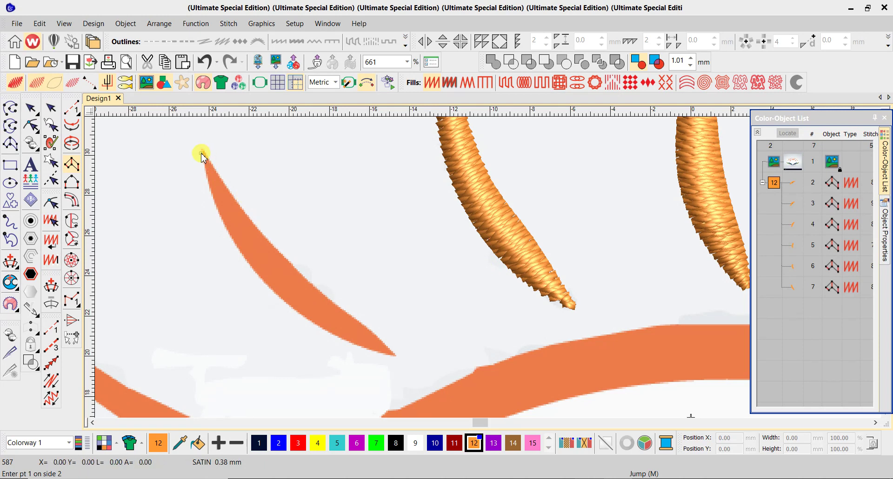
pyautogui.click(204, 148)
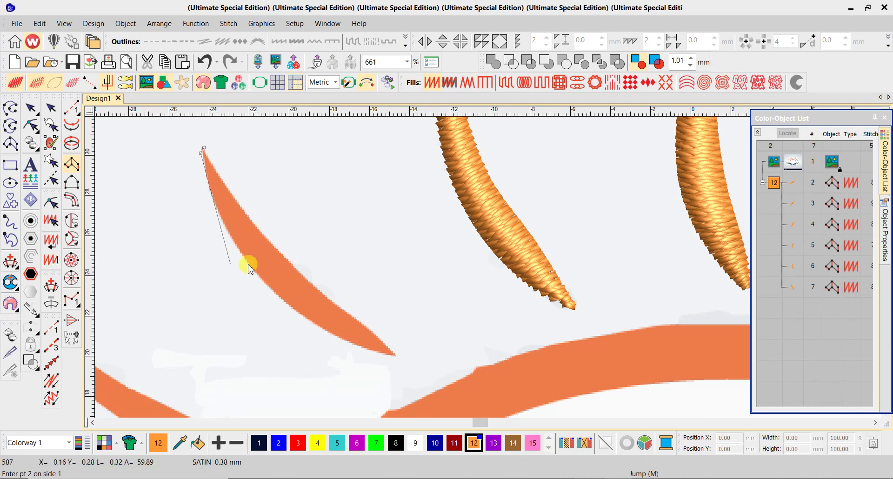
pyautogui.click(264, 283)
pyautogui.click(290, 261)
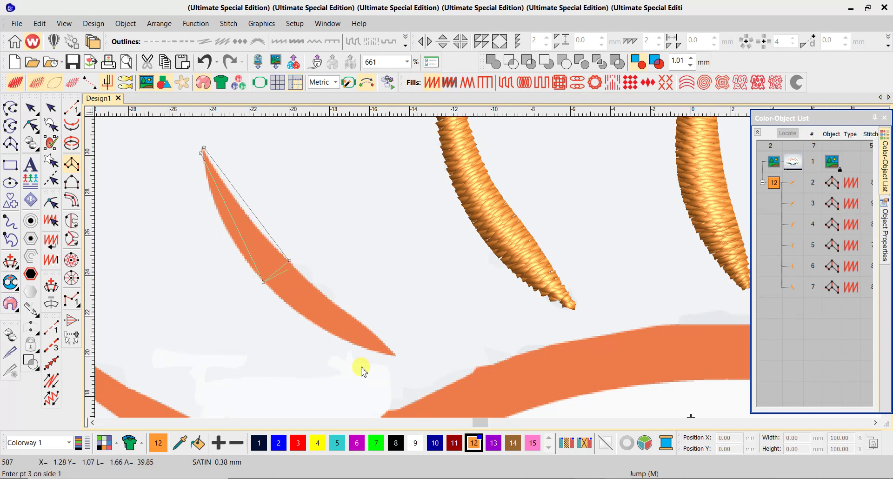
pyautogui.click(393, 357)
pyautogui.click(394, 354)
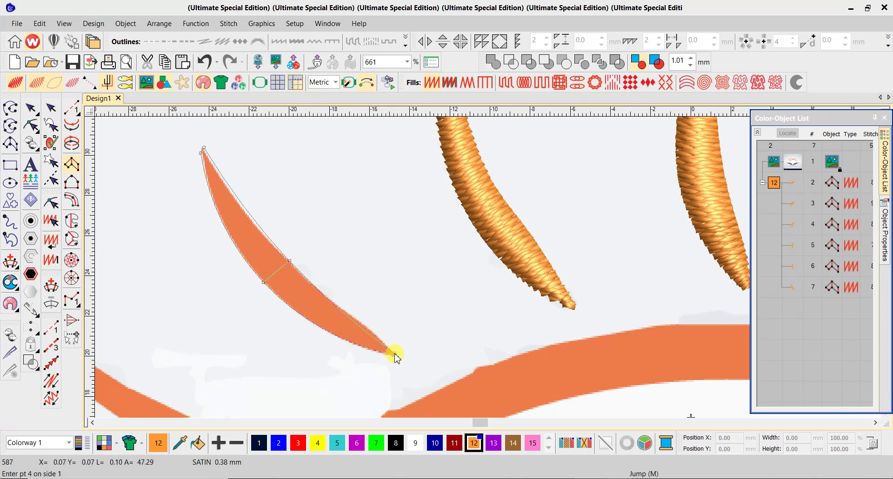
pyautogui.press('Return')
# - Digitize the second ray from the left as a Column A satin shape, about 1.4 mm wide midway, ending at its inner tip
pyautogui.scroll(-3, 495, 319)
pyautogui.scroll(2, 488, 265)
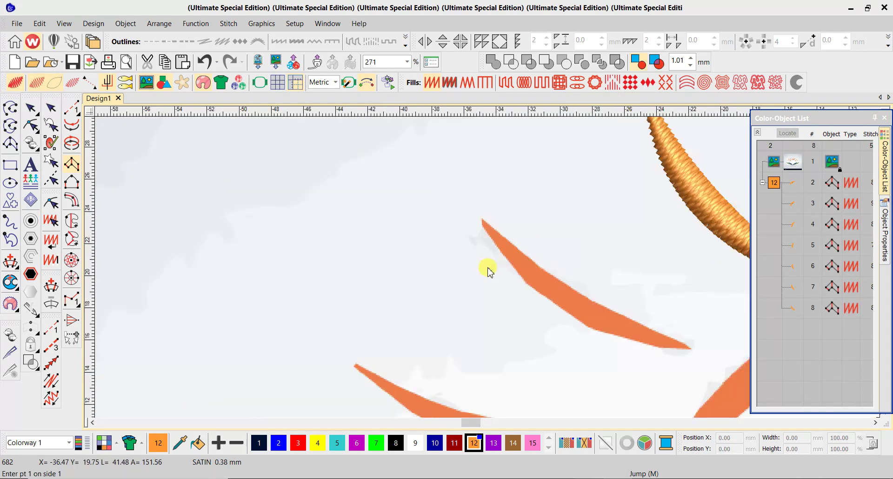
pyautogui.click(482, 226)
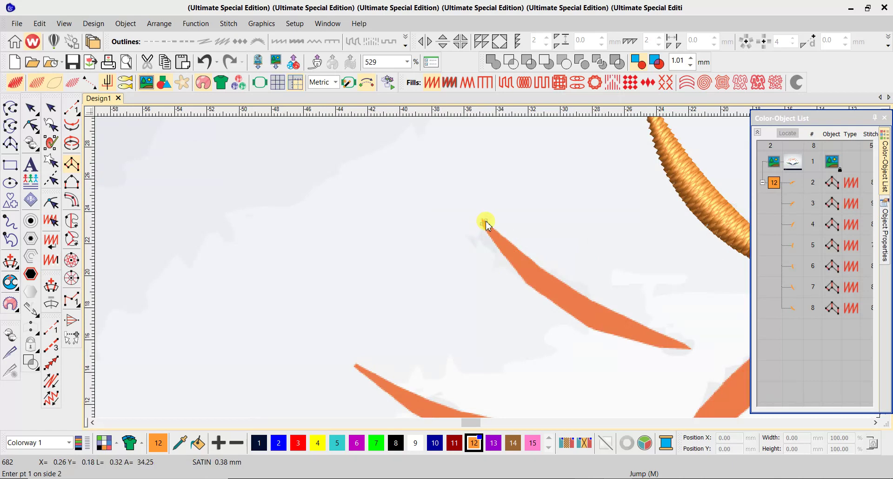
pyautogui.click(533, 257)
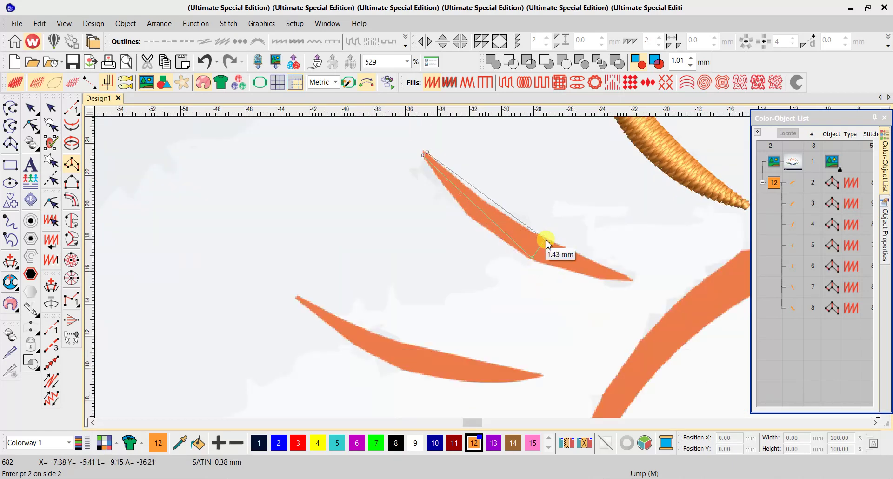
pyautogui.click(545, 240)
pyautogui.click(632, 281)
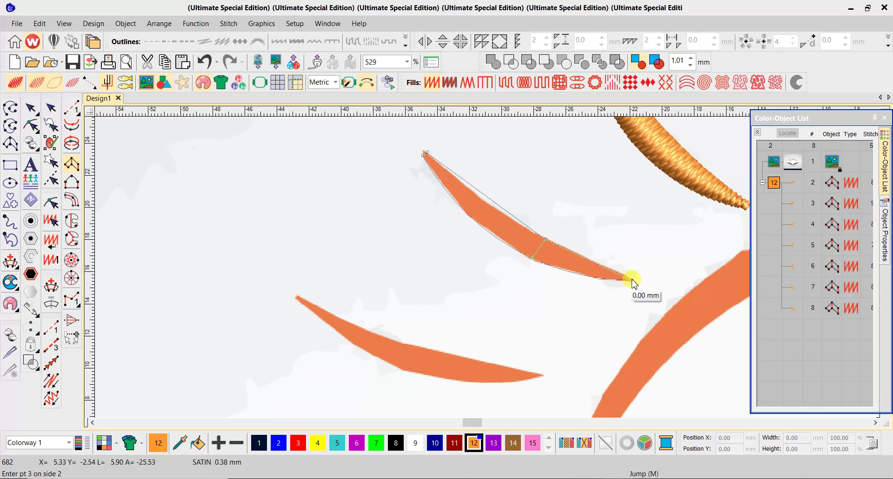
pyautogui.click(632, 281)
pyautogui.press('Return')
# - Digitize the leftmost ray as a Column A satin shape, with point pairs at its outer tip, middle and inner tip
pyautogui.scroll(-2, 491, 273)
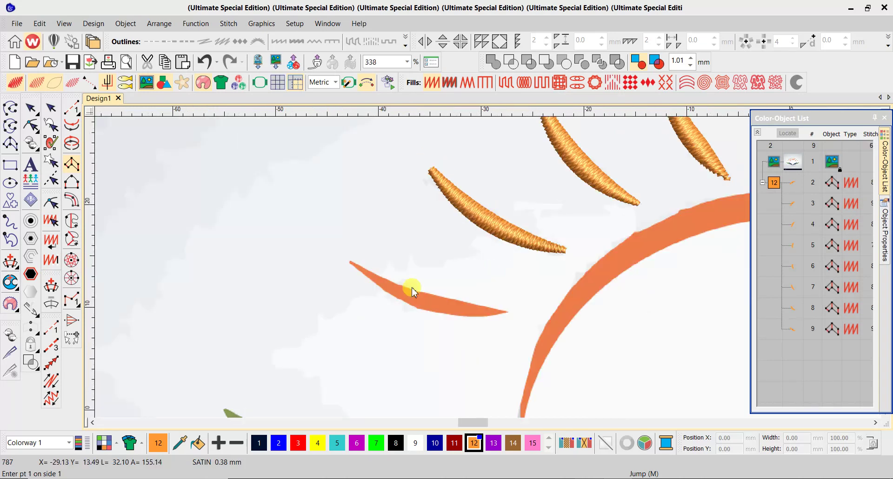
pyautogui.scroll(2, 438, 263)
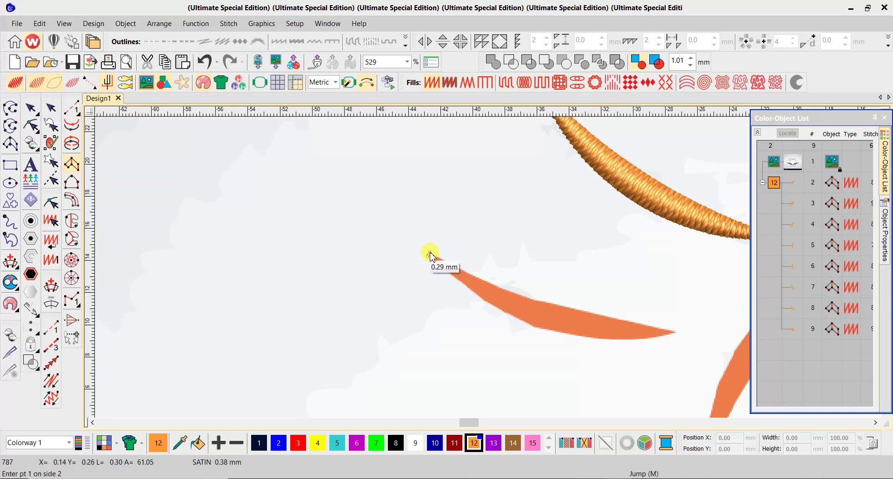
pyautogui.click(430, 256)
pyautogui.click(548, 330)
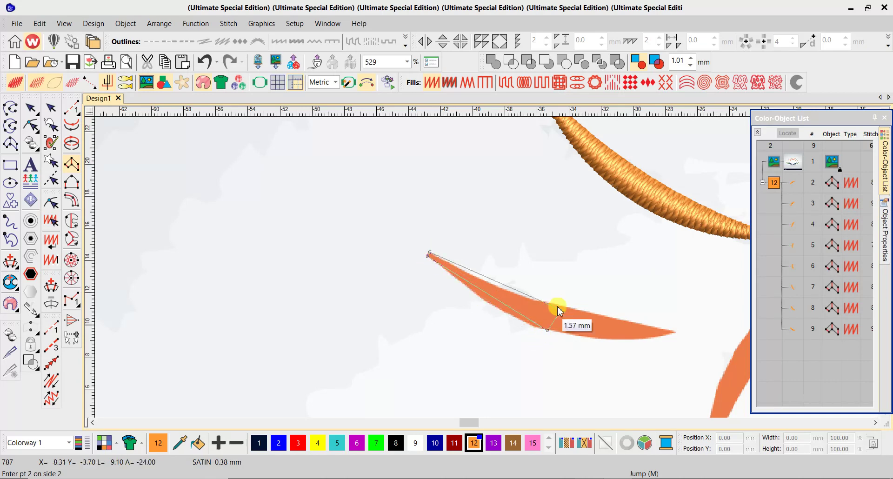
pyautogui.click(555, 304)
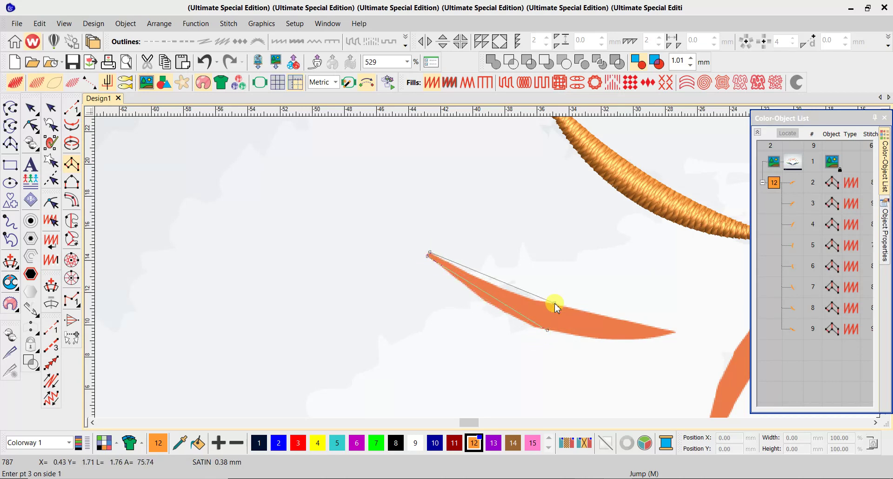
pyautogui.click(674, 332)
pyautogui.click(675, 329)
pyautogui.press('Return')
# - Digitize the sun's arch as a Column A satin shape with three point pairs, about 2.5 mm wide at its crown
pyautogui.scroll(-3, 675, 331)
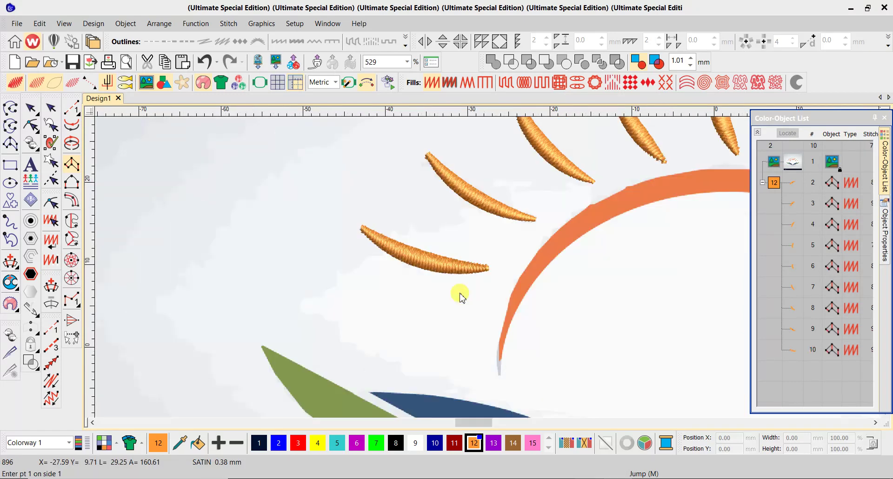
pyautogui.scroll(-4, 460, 294)
pyautogui.scroll(4, 511, 301)
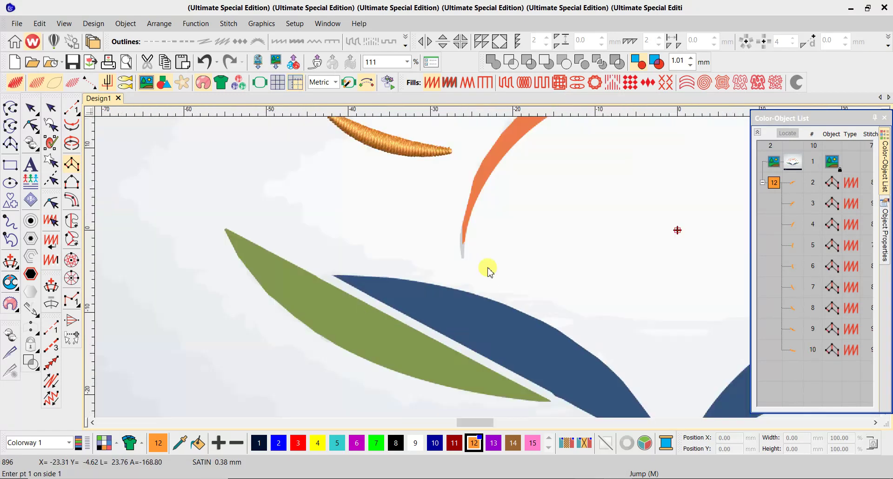
pyautogui.scroll(2, 488, 272)
pyautogui.click(436, 223)
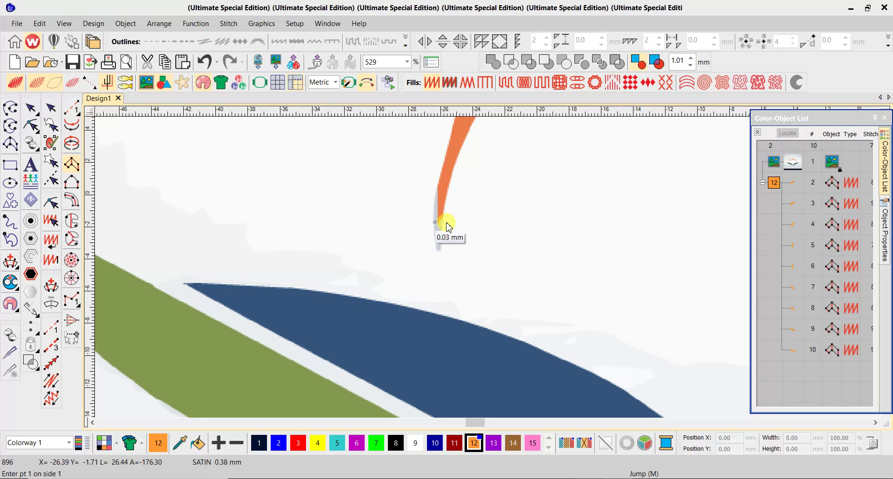
pyautogui.scroll(-5, 487, 265)
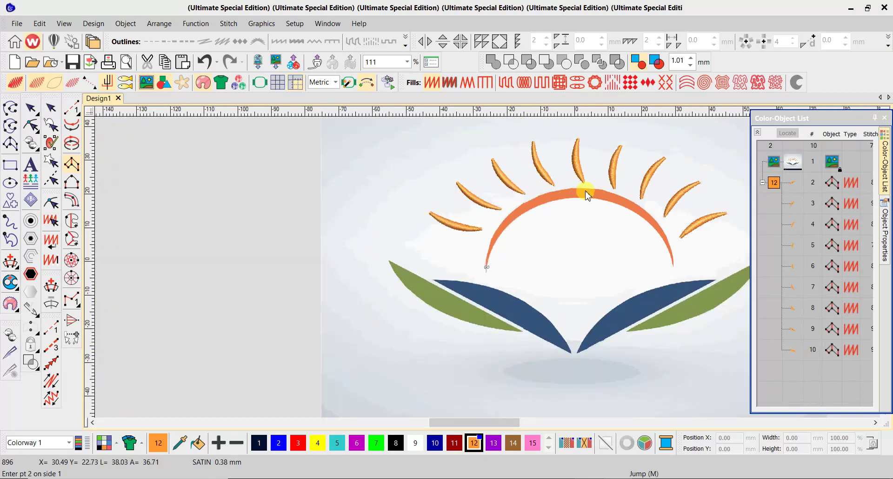
pyautogui.scroll(1, 582, 191)
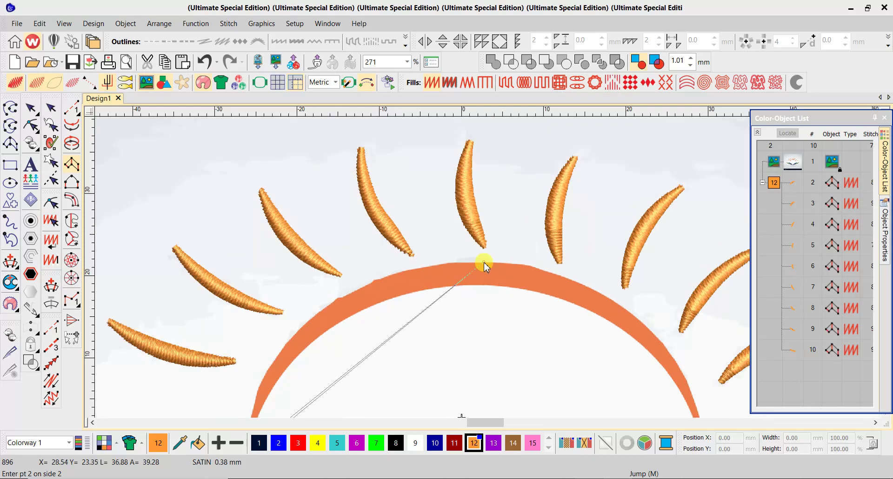
pyautogui.click(484, 262)
pyautogui.click(486, 284)
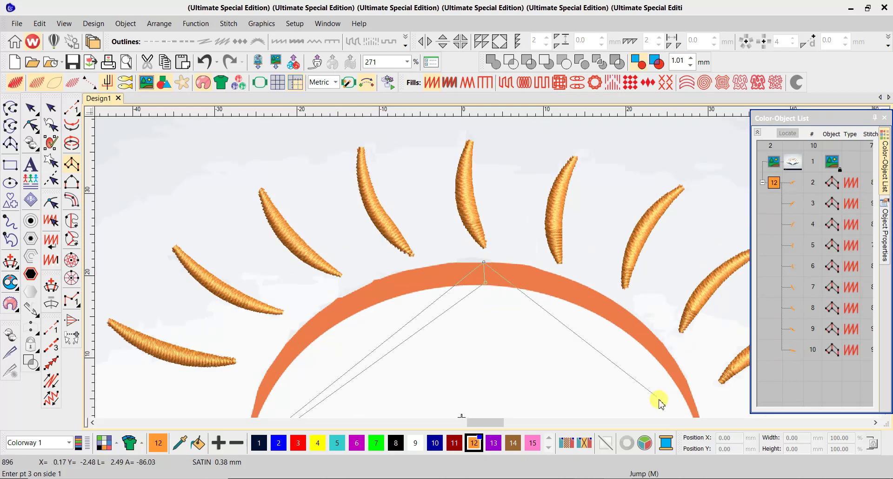
pyautogui.click(613, 378)
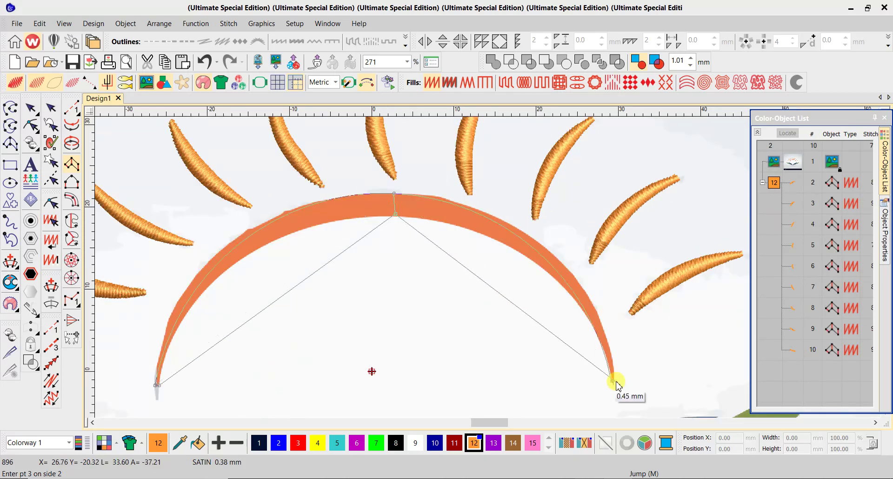
pyautogui.click(616, 382)
pyautogui.press('Return')
# - Reshape the right half of the sun's arch, adding points midway and moving them onto the bitmap's outer and inner edges
pyautogui.press('0')
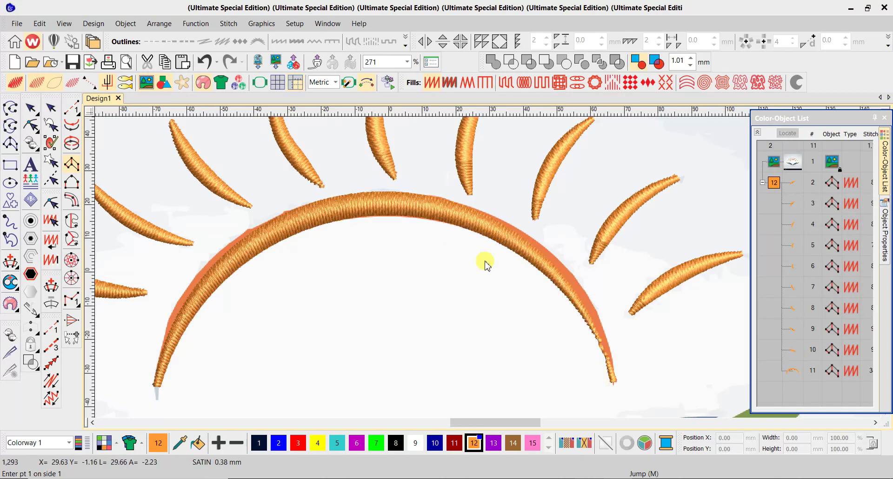
pyautogui.scroll(3, 486, 268)
pyautogui.press('h')
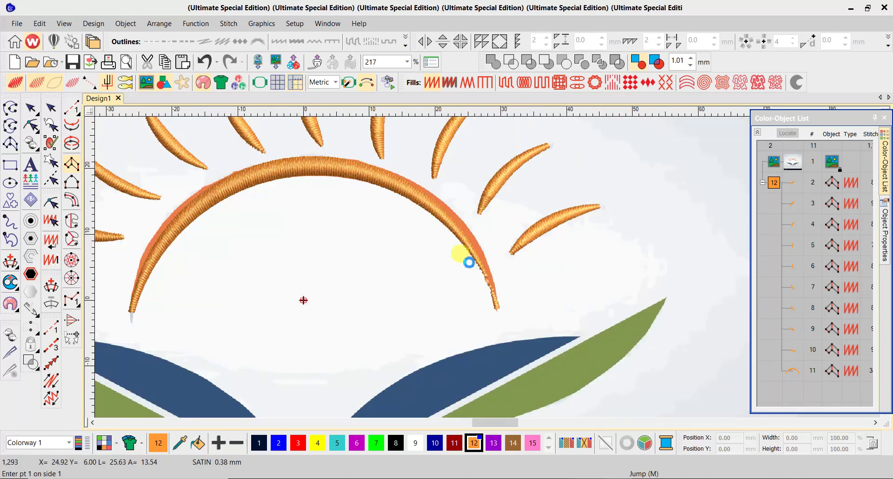
pyautogui.scroll(3, 459, 223)
pyautogui.click(487, 270)
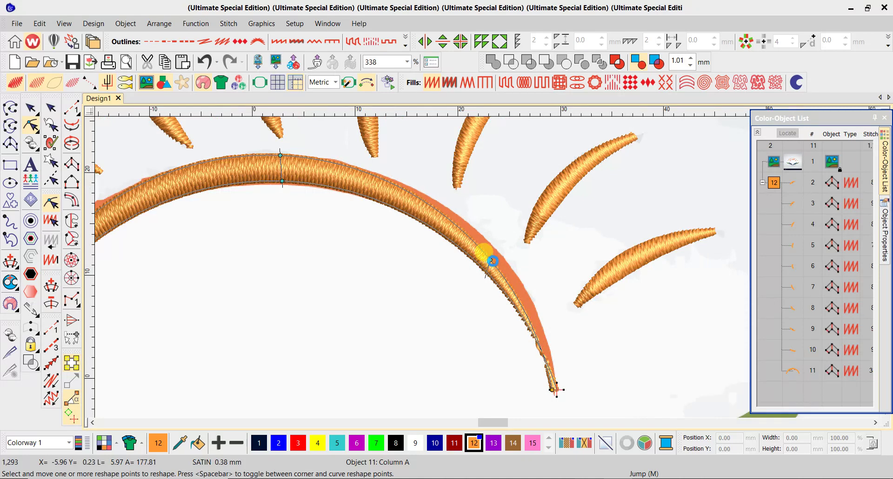
pyautogui.scroll(6, 488, 271)
pyautogui.moveTo(492, 271); pyautogui.dragTo(529, 272)
pyautogui.moveTo(478, 301); pyautogui.dragTo(489, 298)
# - Reshape the left half of the sun's arch to follow both bitmap edges, and end with the arch deselected
pyautogui.scroll(-2, 490, 298)
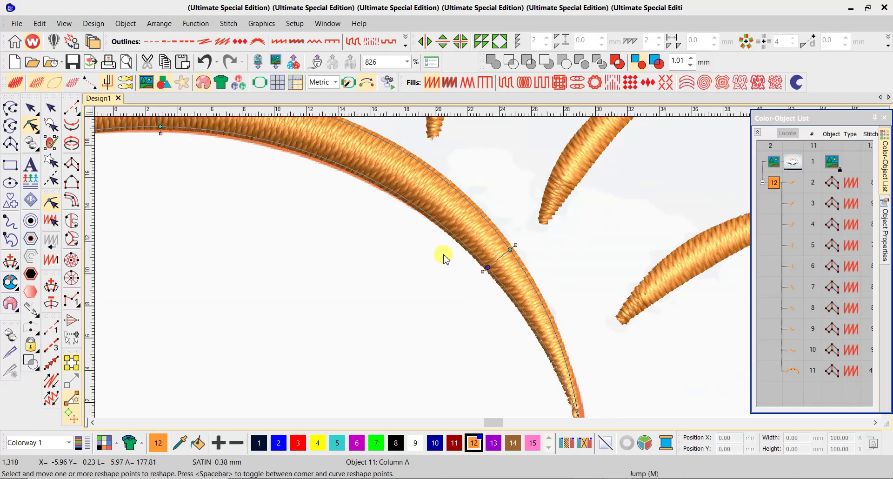
pyautogui.scroll(-2, 340, 153)
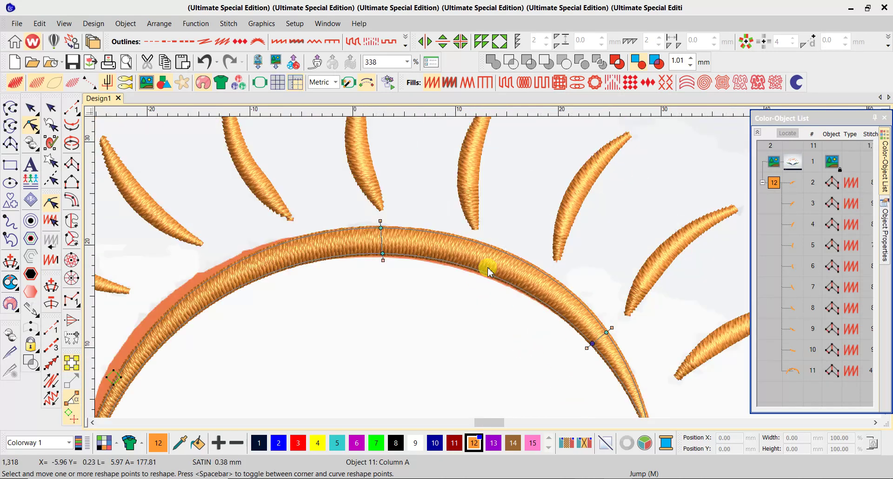
pyautogui.click(152, 331)
pyautogui.moveTo(149, 327); pyautogui.dragTo(306, 304)
pyautogui.scroll(2, 351, 311)
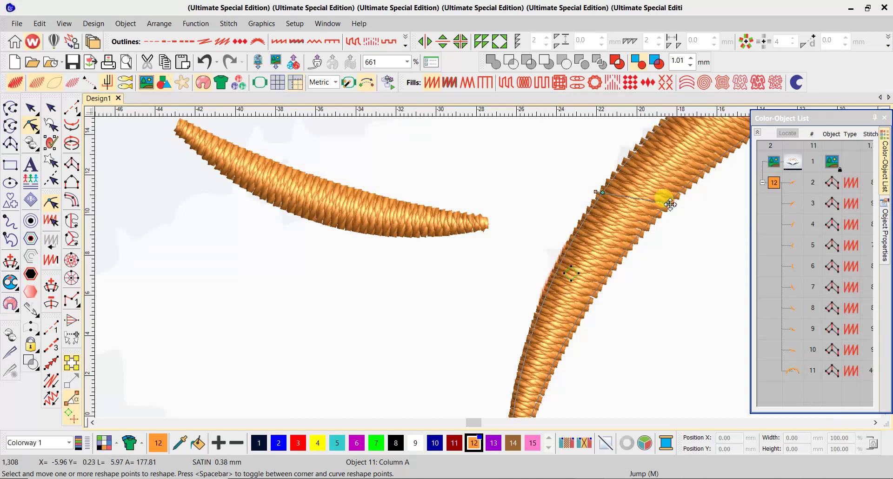
pyautogui.moveTo(667, 203); pyautogui.dragTo(648, 221)
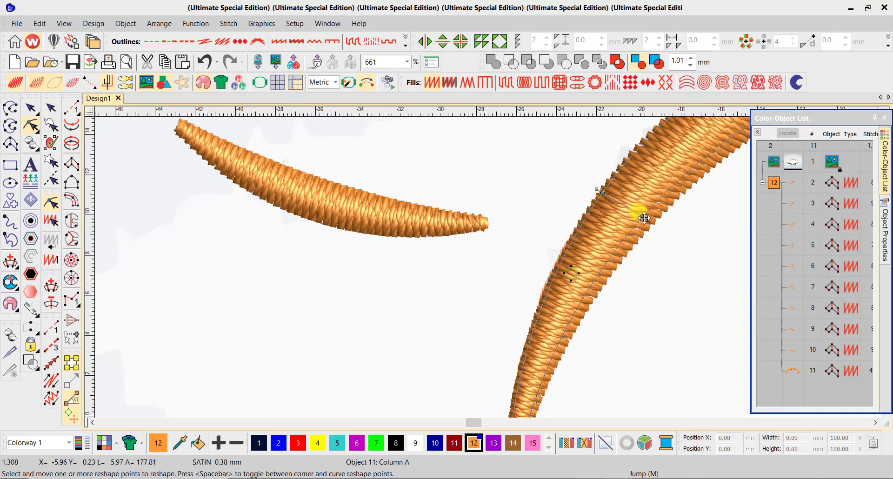
pyautogui.scroll(-5, 489, 265)
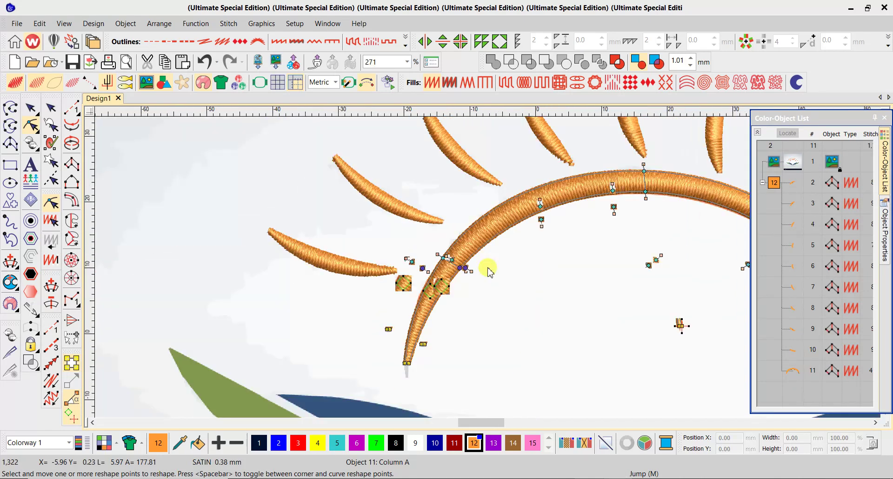
pyautogui.press('Escape')
pyautogui.scroll(-3, 488, 279)
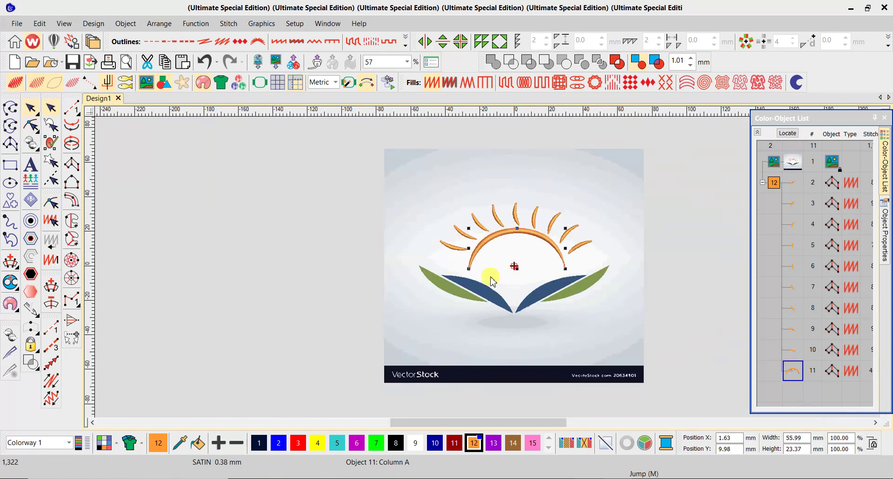
pyautogui.click(521, 290)
# - Change thread colour 12 to a dark green on the Color Wheel, with brightness lowered to about half
pyautogui.scroll(3, 495, 291)
pyautogui.scroll(3, 517, 314)
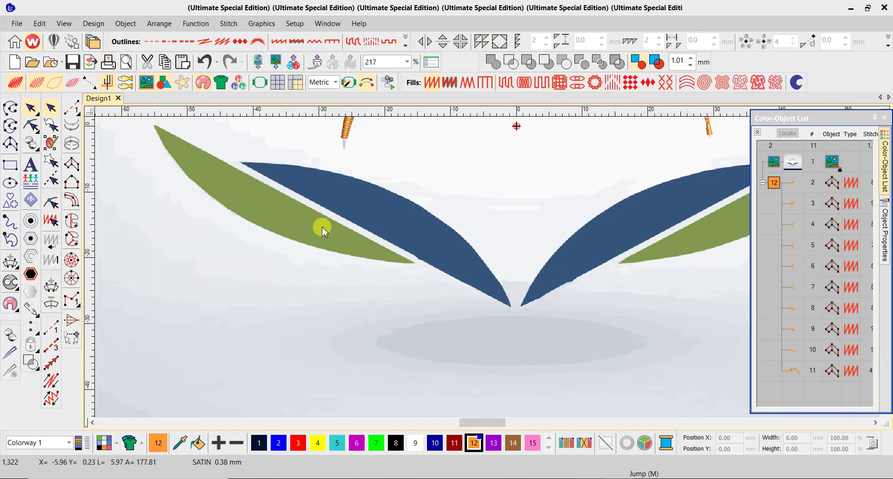
pyautogui.press('a')
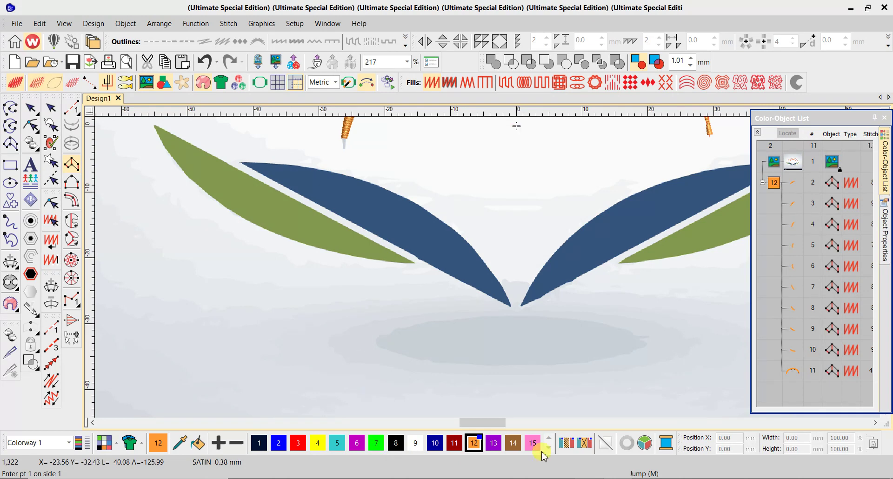
pyautogui.click(642, 443)
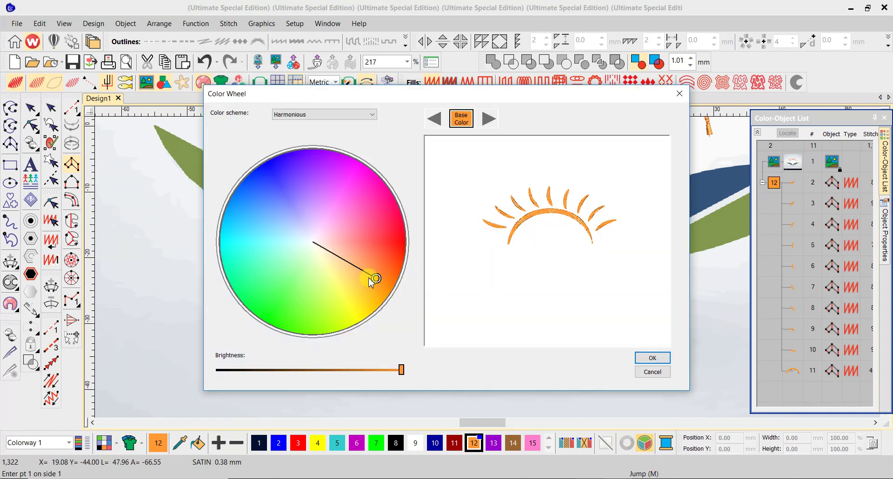
pyautogui.moveTo(375, 280)
pyautogui.mouseDown()
pyautogui.moveTo(278, 304)
pyautogui.moveTo(274, 293)
pyautogui.moveTo(239, 280)
pyautogui.moveTo(224, 261)
pyautogui.moveTo(258, 288)
pyautogui.moveTo(281, 273)
pyautogui.moveTo(293, 314)
pyautogui.moveTo(312, 322)
pyautogui.mouseUp()
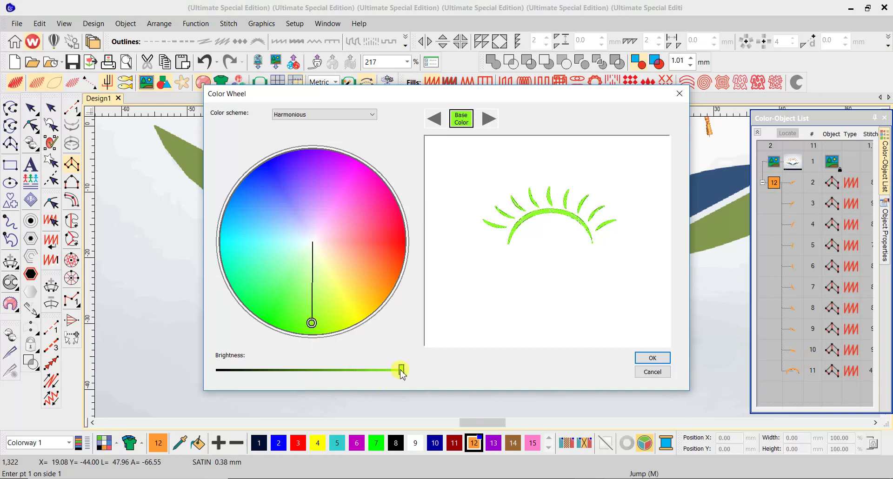
pyautogui.moveTo(401, 372); pyautogui.dragTo(313, 371)
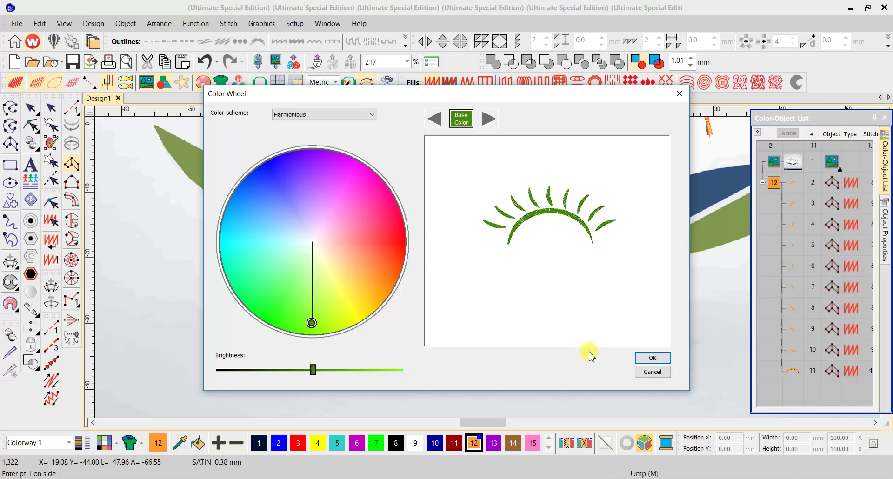
pyautogui.click(653, 359)
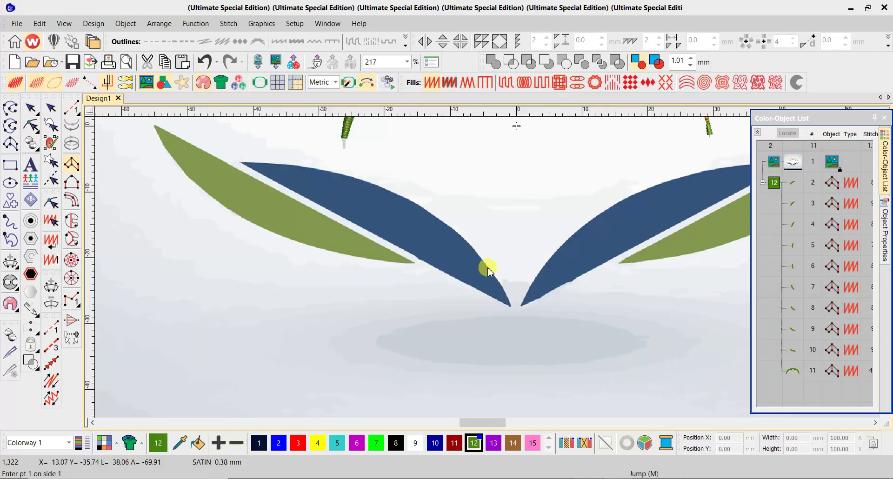
# - Digitize the left green leaf as a Column A satin shape with four point pairs from its outer tip to its inner tip
pyautogui.scroll(-4, 487, 269)
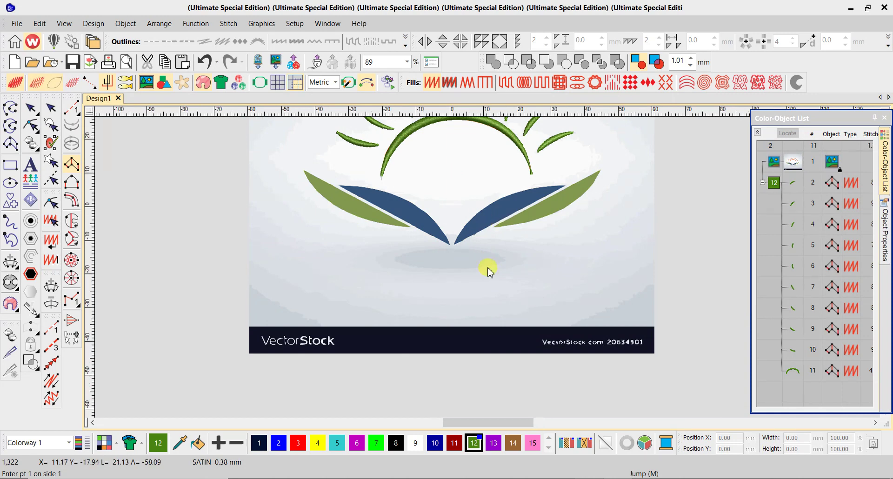
pyautogui.scroll(3, 484, 266)
pyautogui.scroll(4, 488, 272)
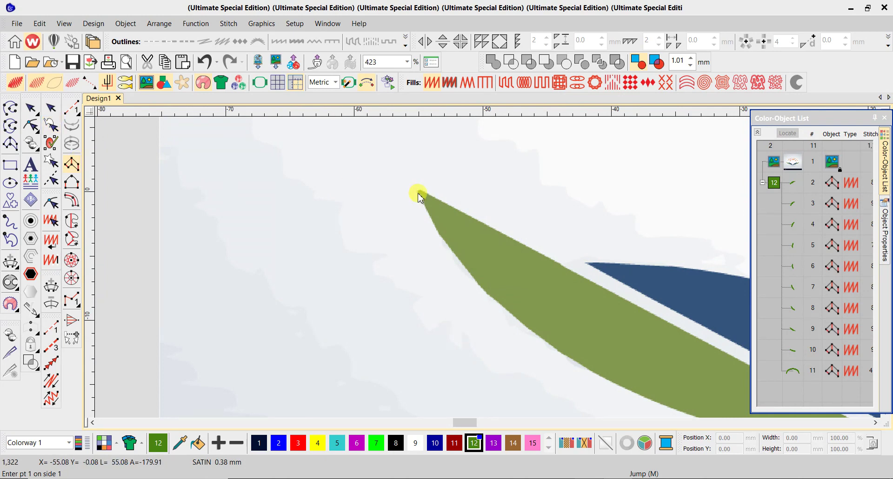
pyautogui.scroll(2, 418, 196)
pyautogui.click(487, 269)
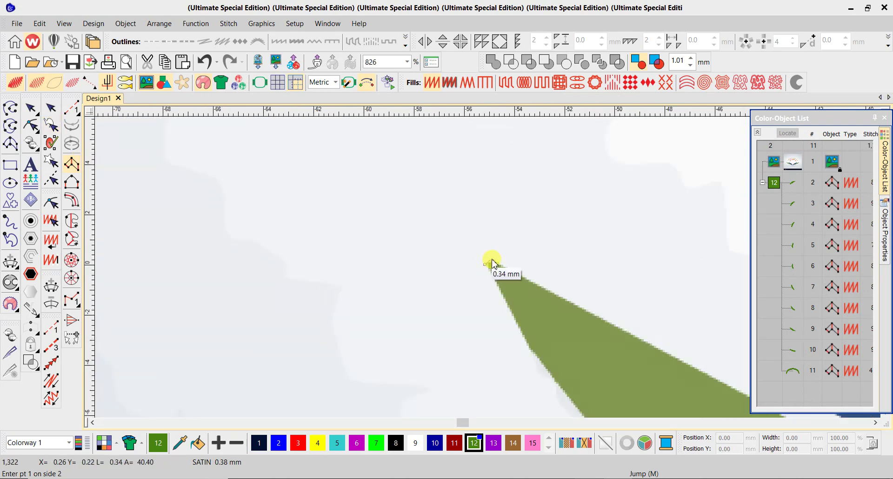
pyautogui.scroll(-3, 490, 272)
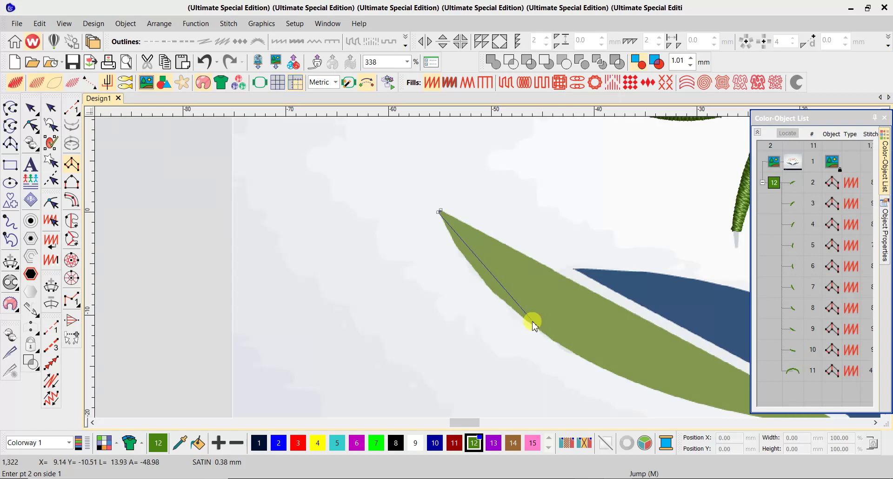
pyautogui.click(530, 324)
pyautogui.click(568, 278)
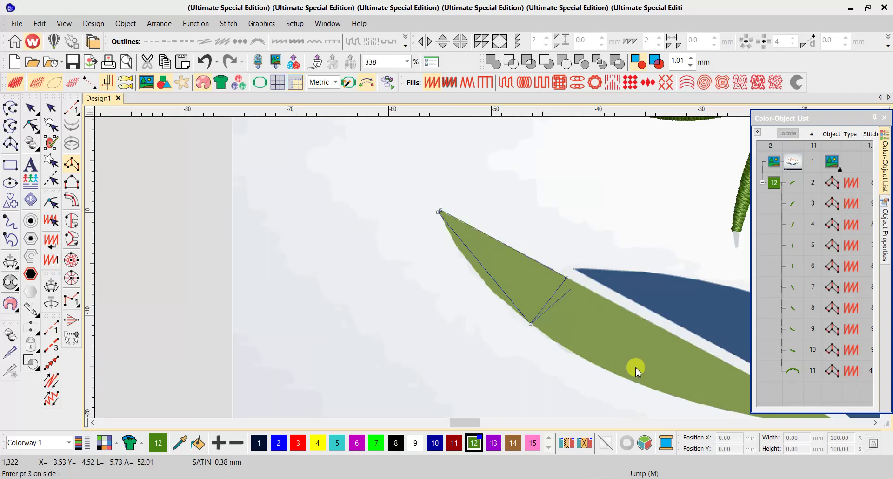
pyautogui.click(651, 389)
pyautogui.scroll(-3, 672, 337)
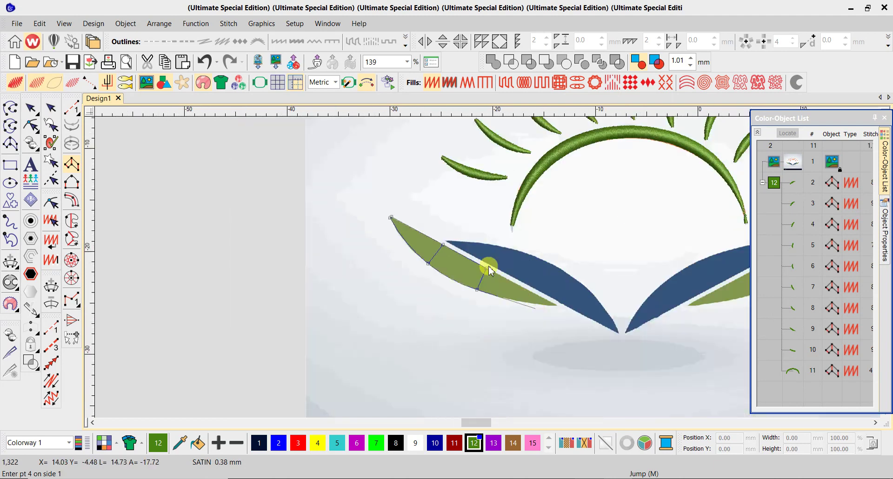
pyautogui.scroll(6, 489, 270)
pyautogui.click(608, 261)
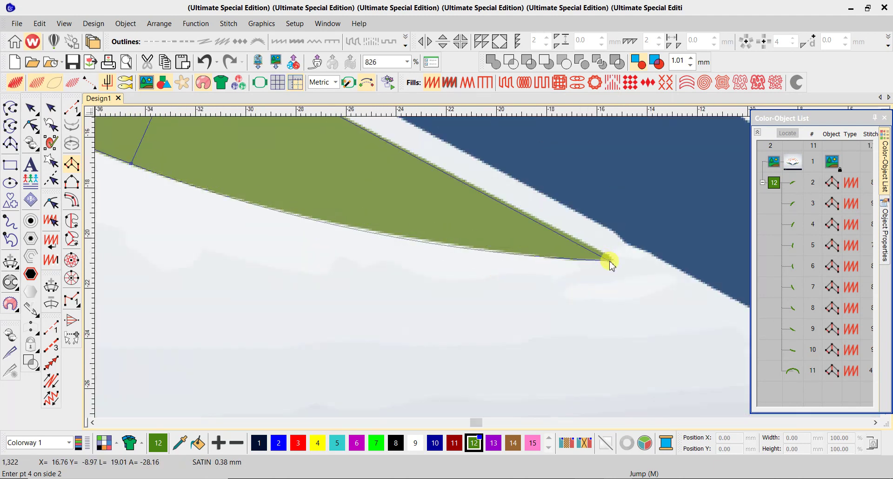
pyautogui.click(609, 262)
pyautogui.scroll(1, 610, 263)
pyautogui.press('Return')
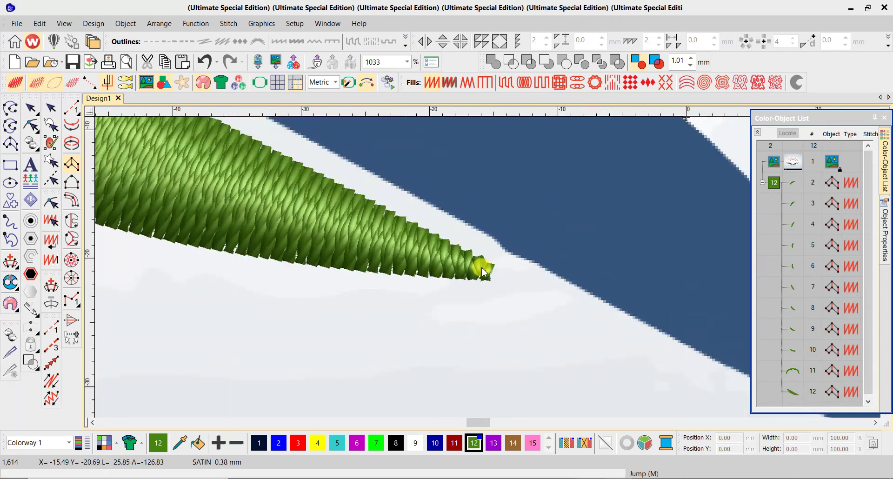
pyautogui.scroll(-8, 484, 272)
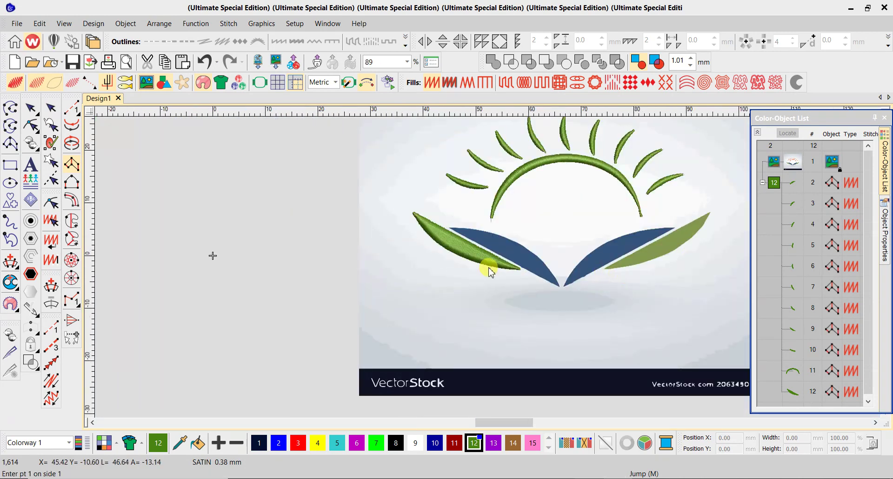
# - Digitize the right green leaf as a Column A satin shape with four point pairs from its outer tip to its inner tip
pyautogui.scroll(7, 489, 269)
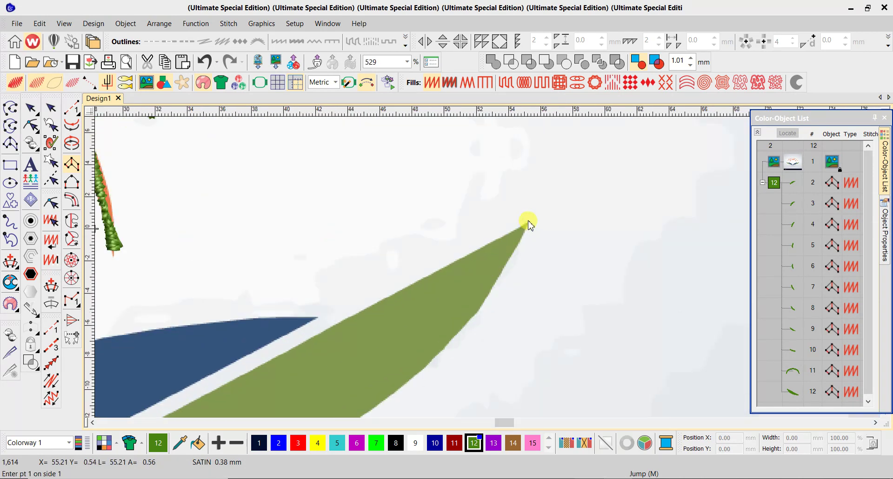
pyautogui.scroll(2, 529, 225)
pyautogui.click(486, 278)
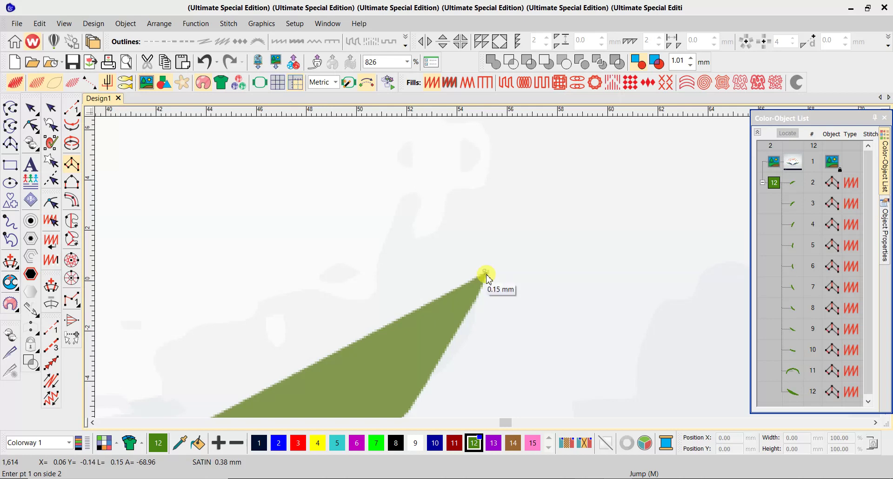
pyautogui.scroll(-2, 489, 271)
pyautogui.scroll(-2, 488, 271)
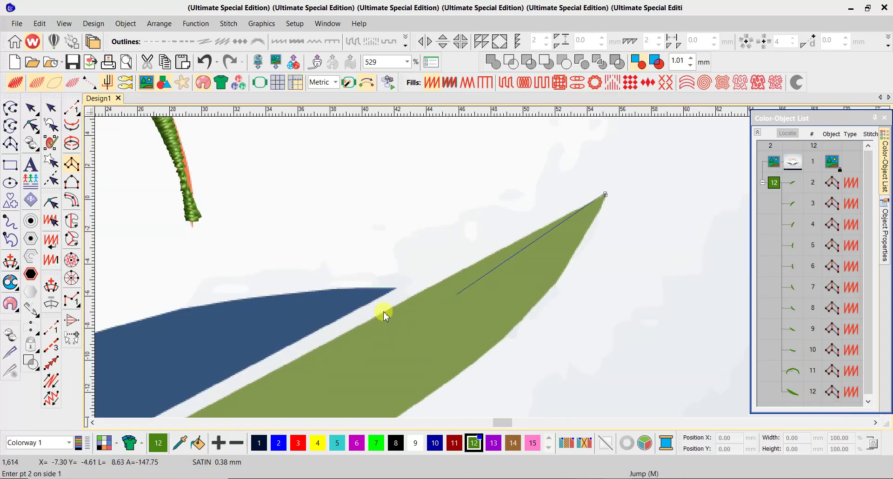
pyautogui.click(336, 339)
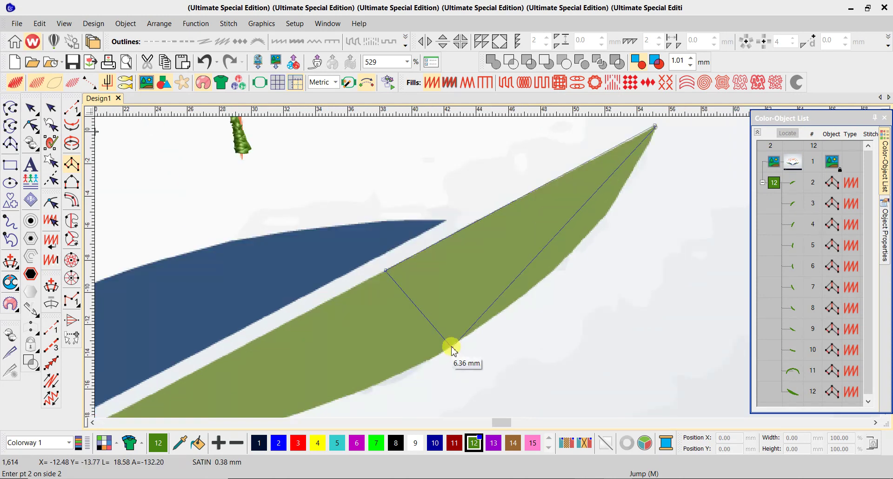
pyautogui.click(452, 345)
pyautogui.scroll(-2, 220, 378)
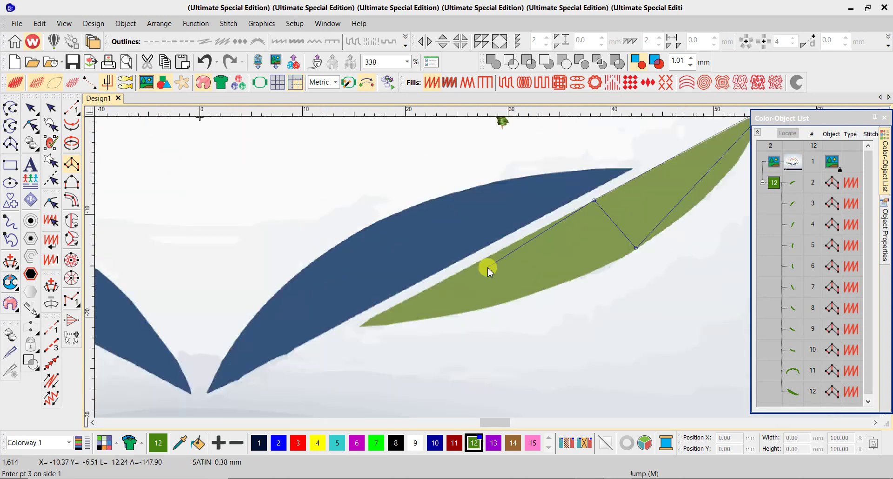
pyautogui.scroll(2, 488, 271)
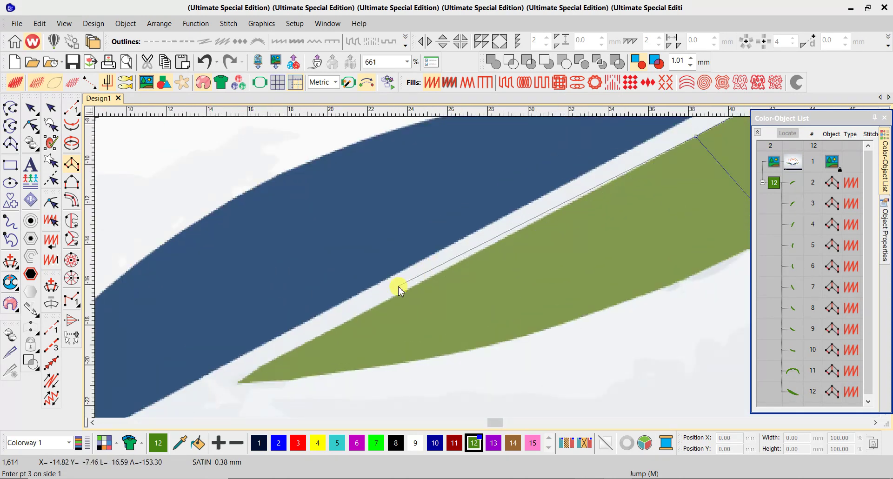
pyautogui.click(363, 314)
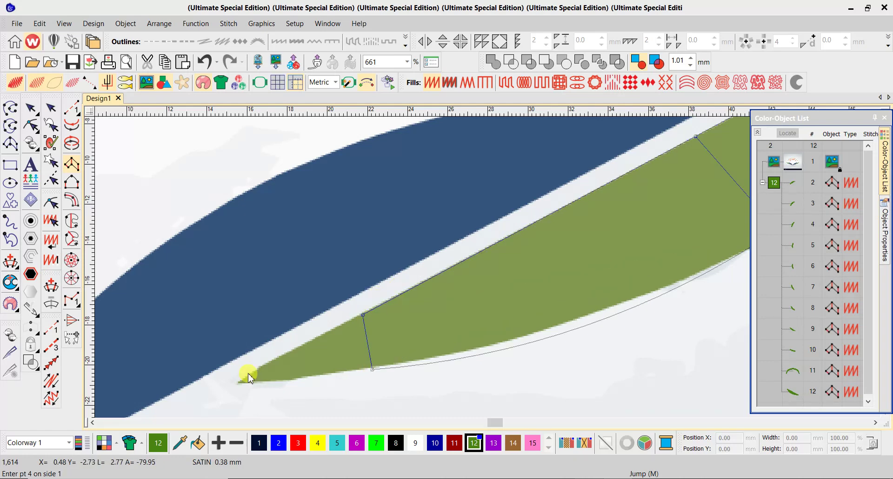
pyautogui.click(241, 386)
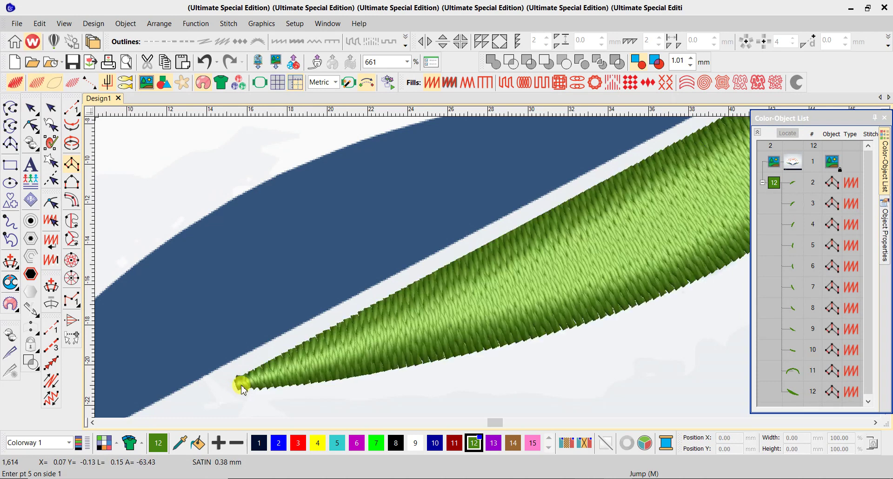
pyautogui.press('Return')
pyautogui.scroll(-5, 489, 266)
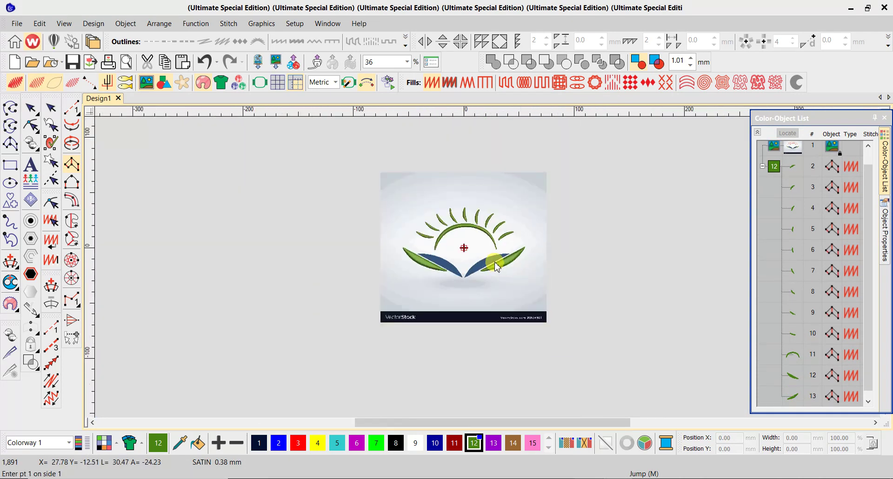
# - Recolour the sun's arch golden yellow on the Color Wheel, with brightness raised to roughly 85 percent
pyautogui.scroll(1, 495, 266)
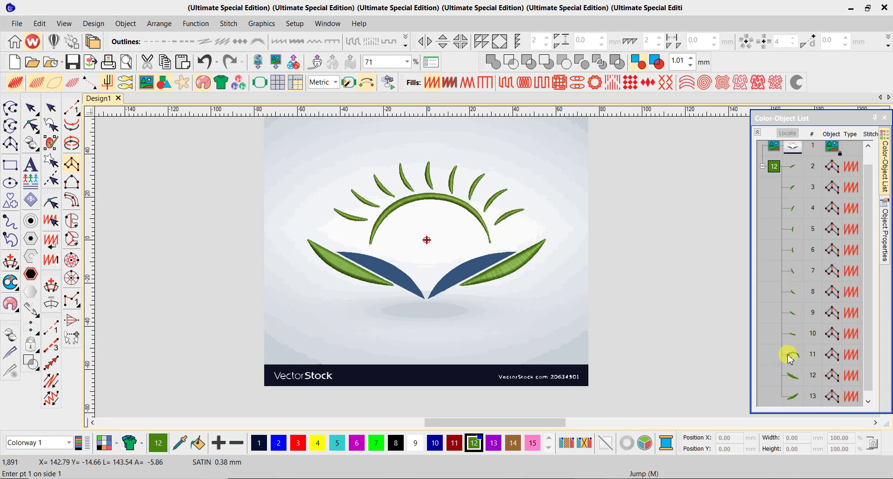
pyautogui.click(790, 356)
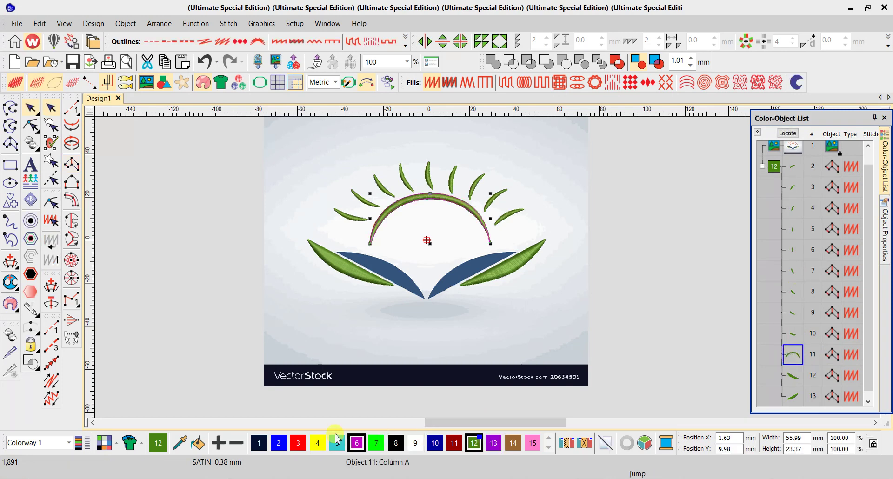
pyautogui.click(479, 440)
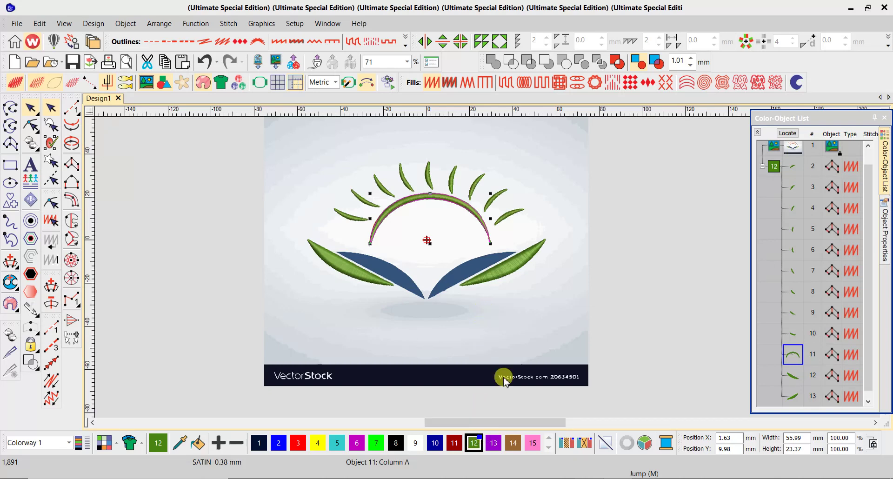
pyautogui.click(644, 442)
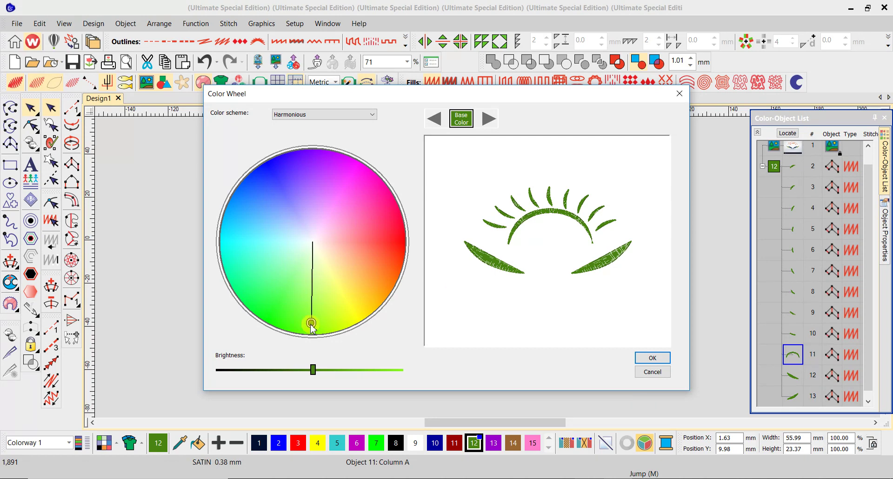
pyautogui.moveTo(311, 324)
pyautogui.mouseDown()
pyautogui.moveTo(363, 320)
pyautogui.moveTo(369, 328)
pyautogui.moveTo(374, 304)
pyautogui.mouseUp()
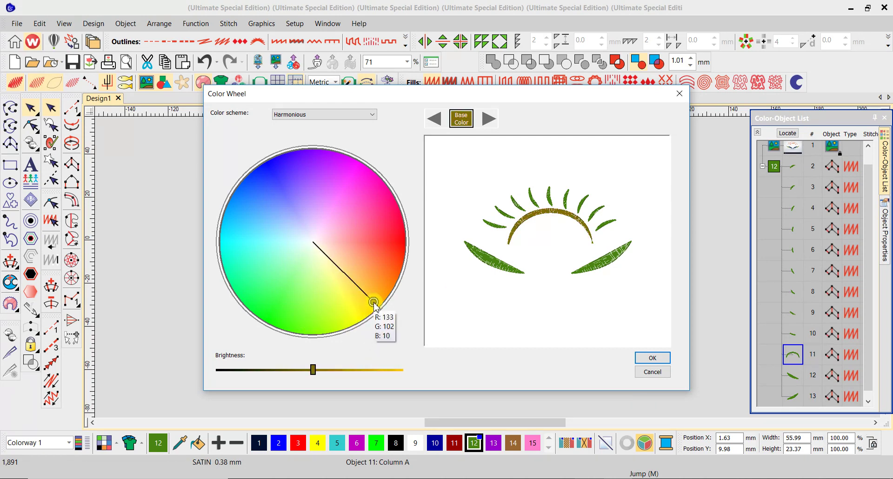
pyautogui.moveTo(316, 373); pyautogui.dragTo(378, 370)
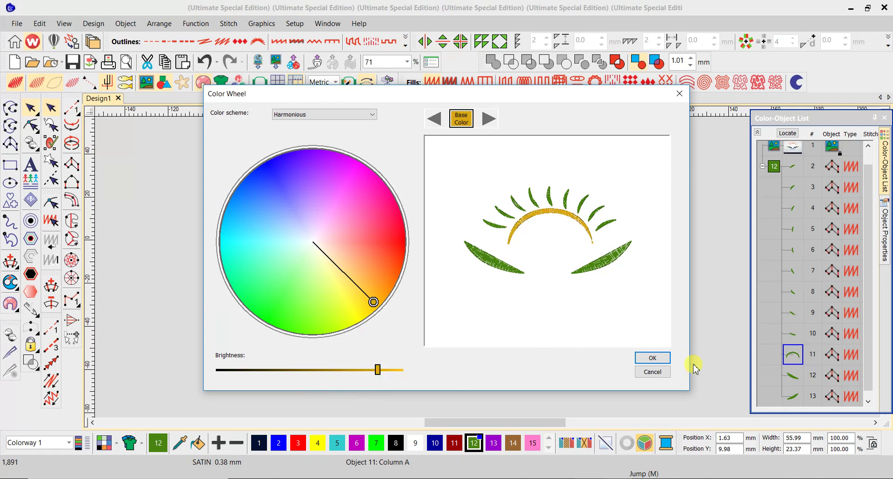
pyautogui.click(653, 358)
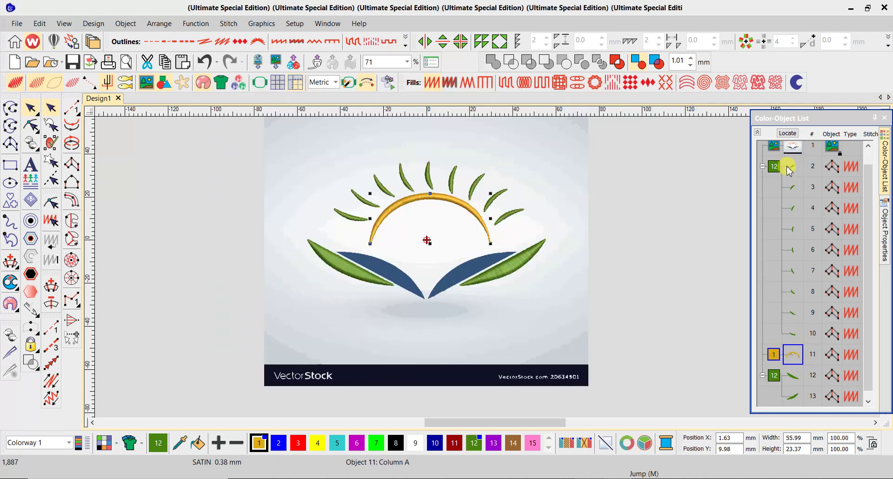
# - Apply the golden yellow thread colour 1 to all nine sun rays and deselect them
pyautogui.click(774, 168)
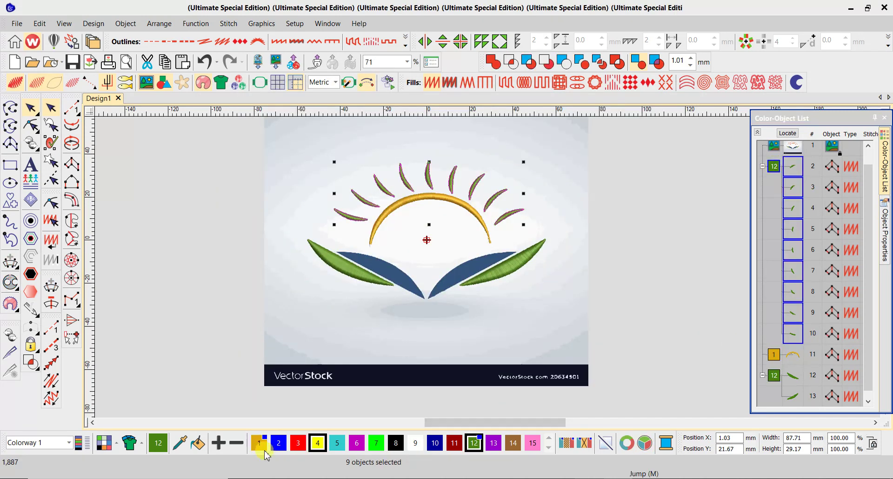
pyautogui.click(259, 442)
pyautogui.scroll(2, 491, 289)
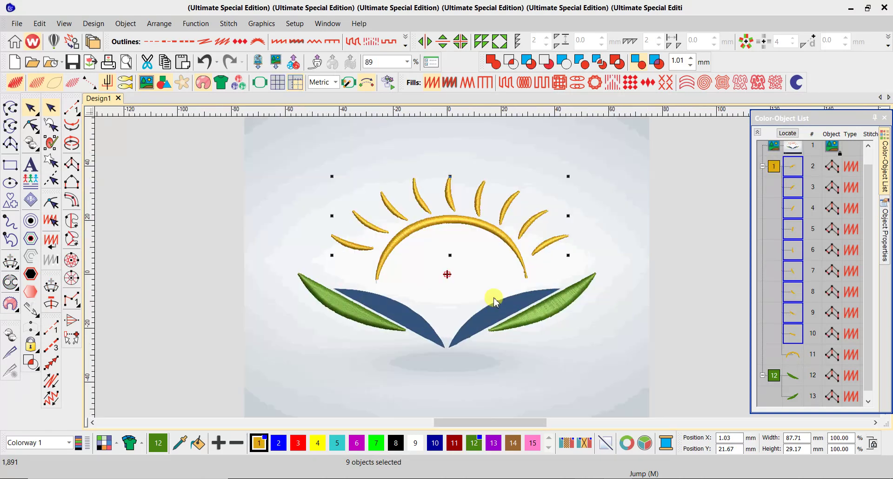
pyautogui.scroll(1, 488, 280)
pyautogui.press('Escape')
pyautogui.scroll(-2, 488, 270)
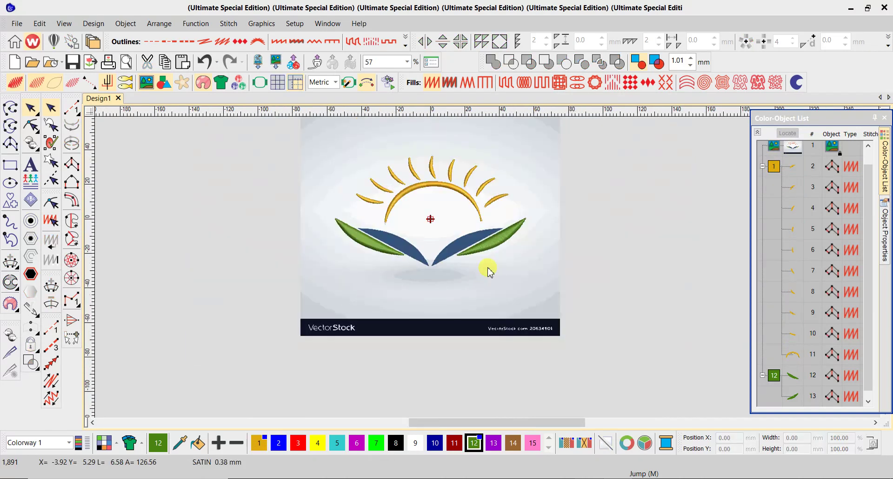
# - Digitize the right blue leaf as a Column A satin shape with three point pairs from its outer tip to its inner tip
pyautogui.scroll(4, 489, 270)
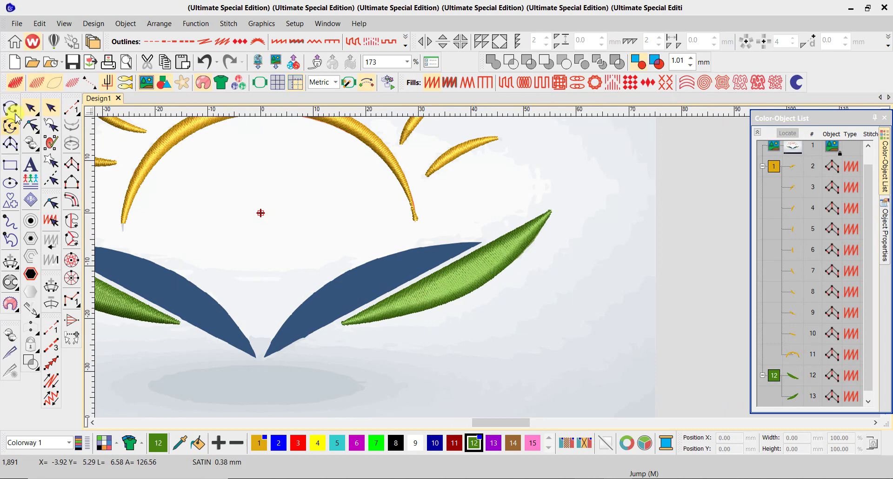
pyautogui.click(70, 165)
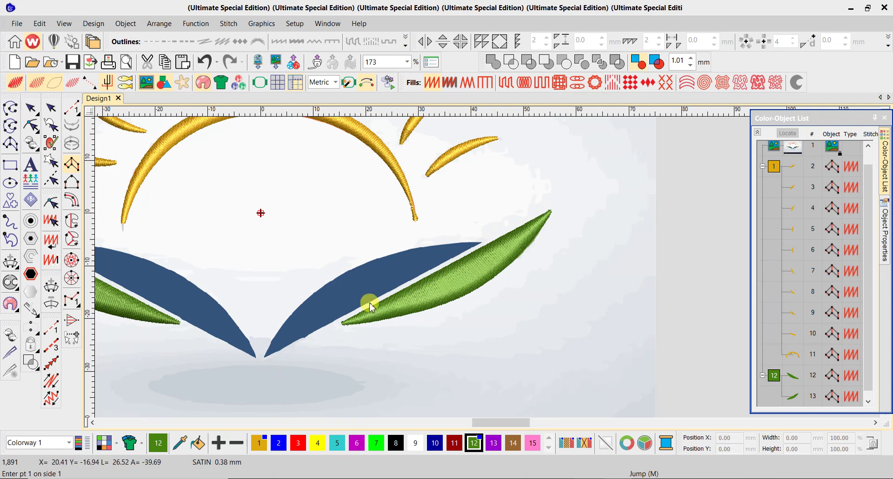
pyautogui.scroll(1, 472, 247)
pyautogui.scroll(5, 489, 272)
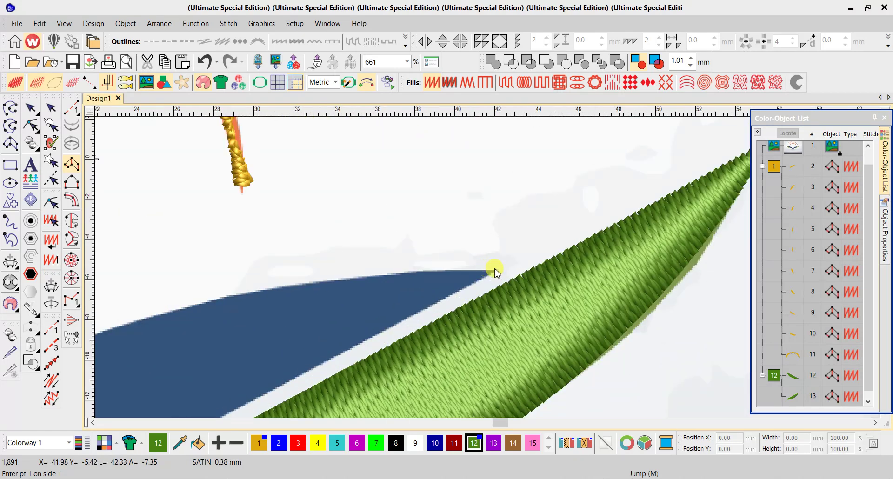
pyautogui.click(495, 270)
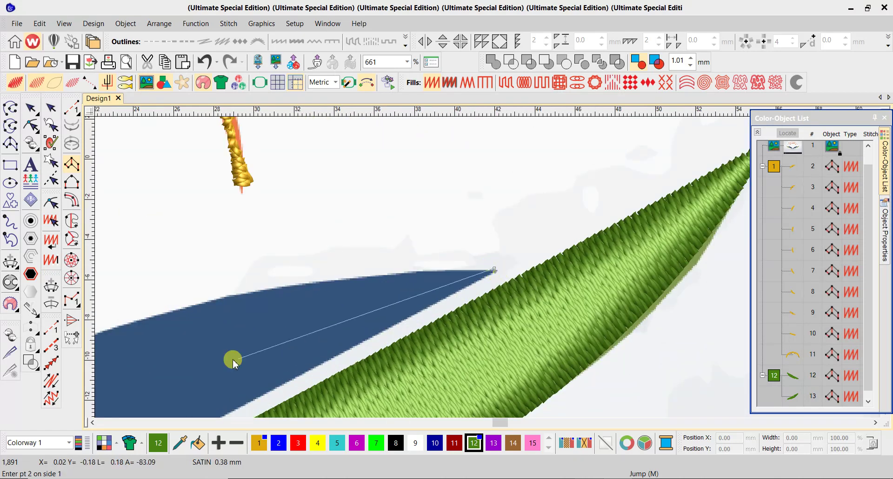
pyautogui.scroll(-6, 233, 362)
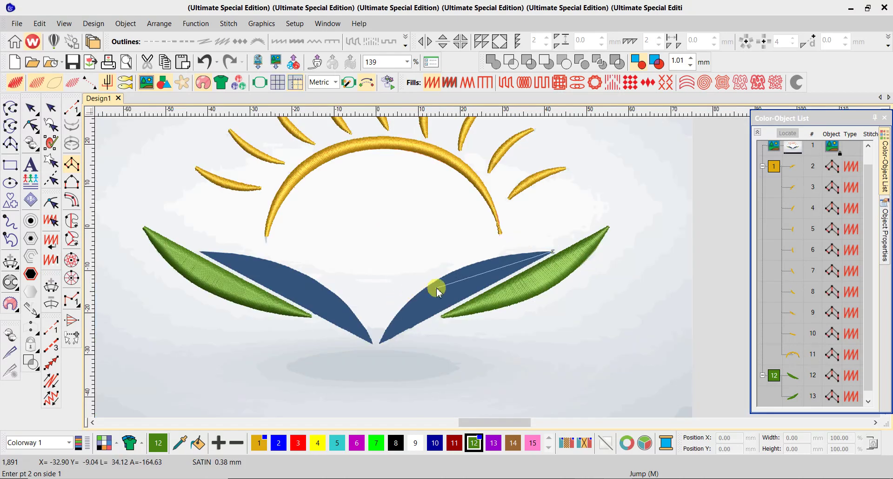
pyautogui.click(438, 279)
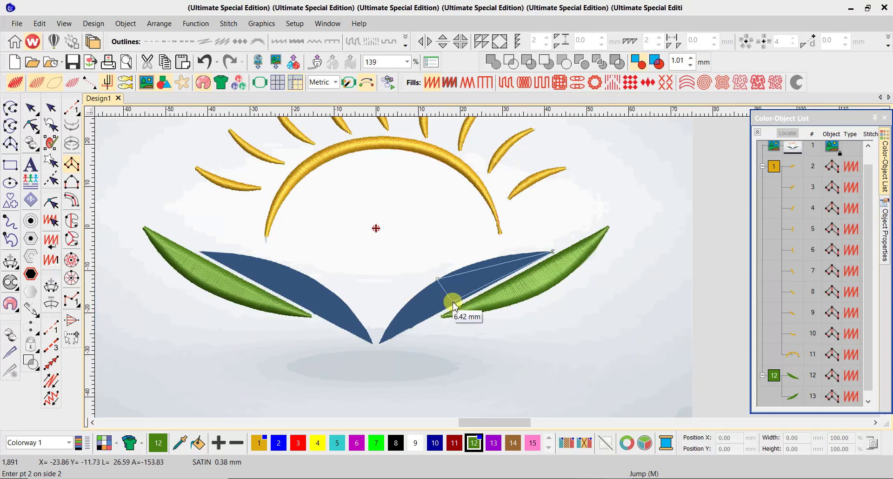
pyautogui.click(454, 305)
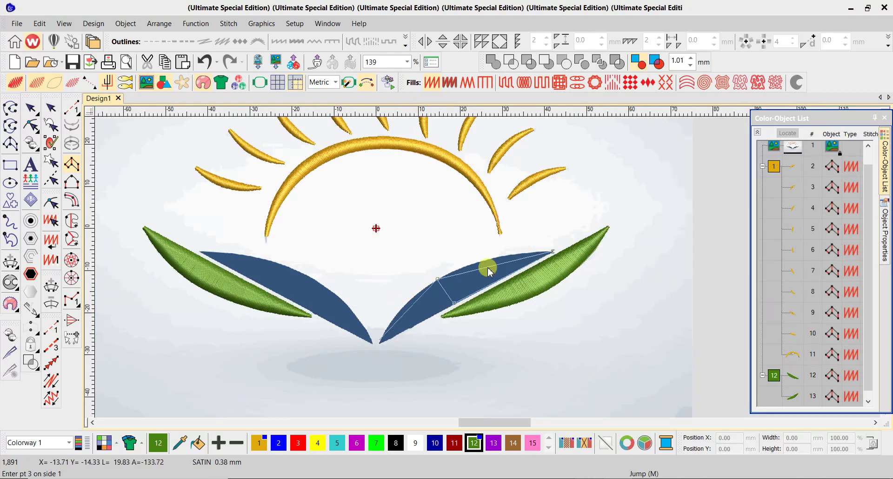
pyautogui.scroll(5, 488, 267)
pyautogui.click(488, 279)
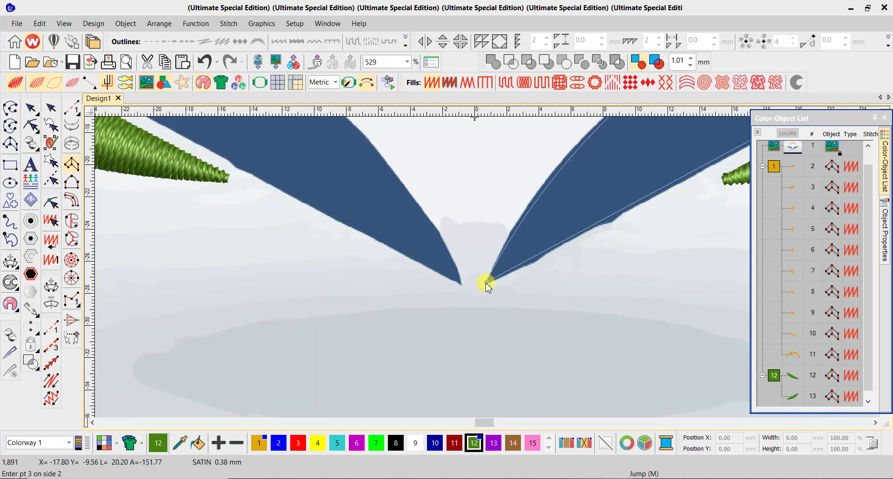
pyautogui.click(490, 285)
pyautogui.press('Return')
pyautogui.scroll(-1, 488, 268)
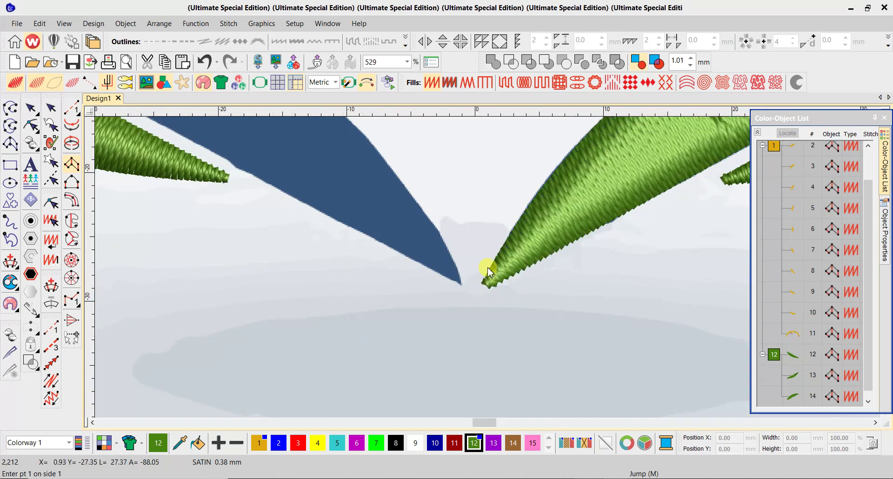
pyautogui.scroll(-6, 489, 268)
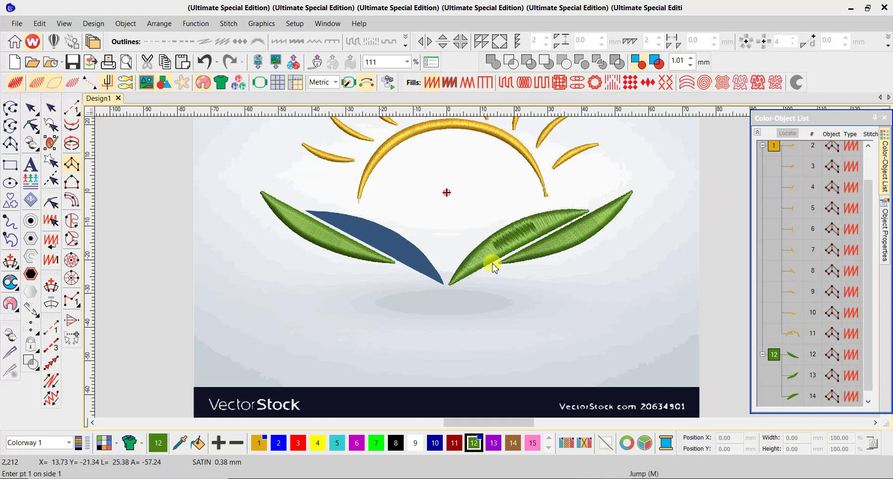
pyautogui.press('Escape')
# - Recolour the new inner right leaf with blue thread colour 10, darkened on the Color Wheel to about a third of full brightness
pyautogui.scroll(2, 492, 265)
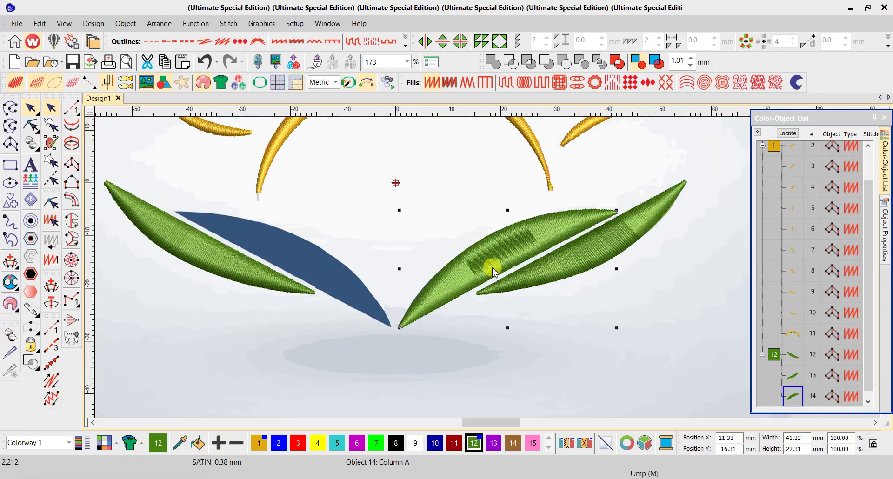
pyautogui.click(436, 446)
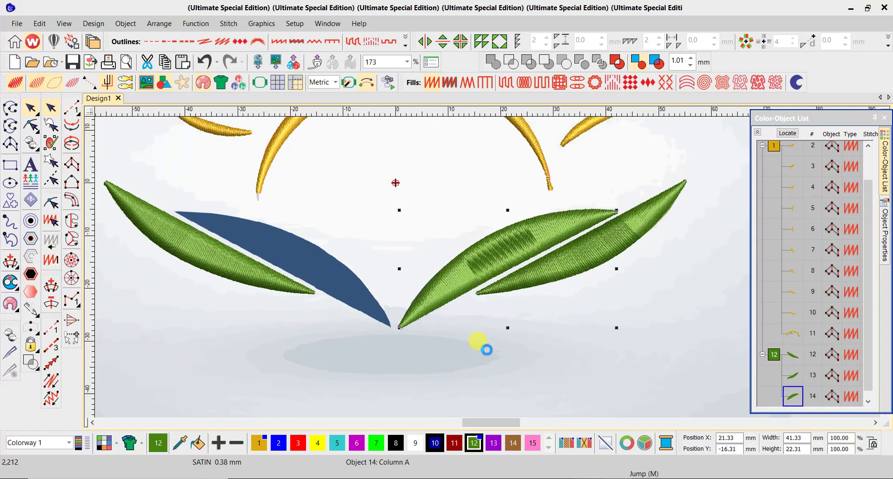
pyautogui.click(644, 441)
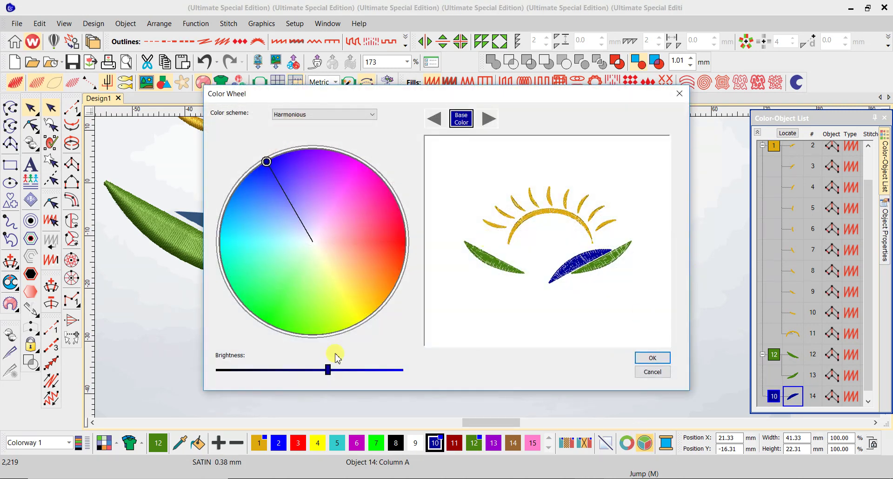
pyautogui.moveTo(326, 371); pyautogui.dragTo(280, 373)
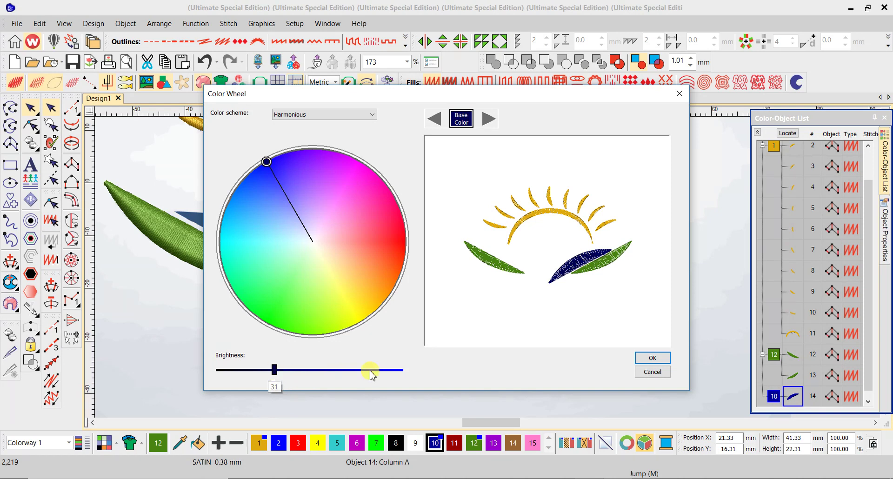
pyautogui.click(653, 359)
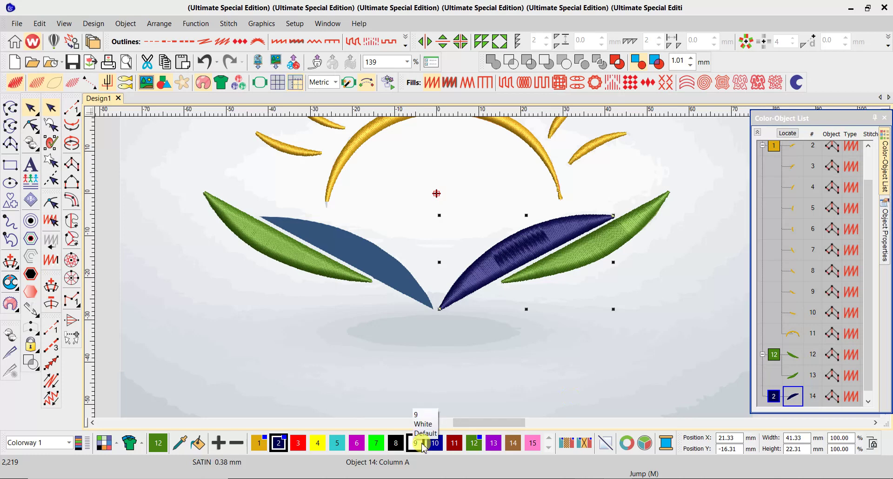
# - Shift the inner right leaf to a slightly softer dark blue on the Color Wheel at about a third brightness, and apply Raised Satin fill
pyautogui.click(644, 443)
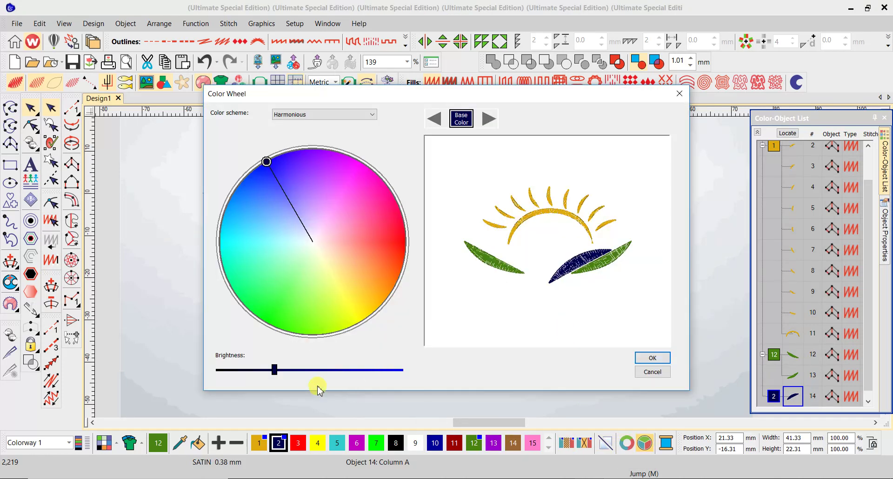
pyautogui.click(267, 176)
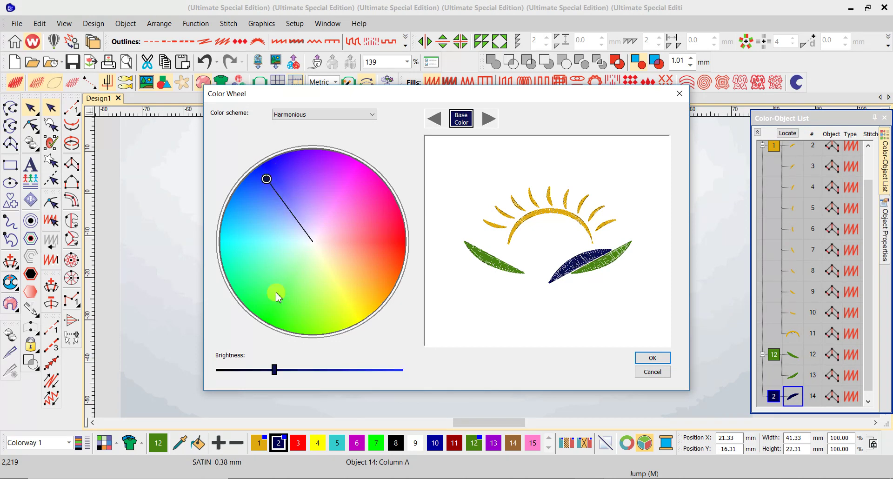
pyautogui.moveTo(274, 370); pyautogui.dragTo(234, 376)
pyautogui.click(653, 358)
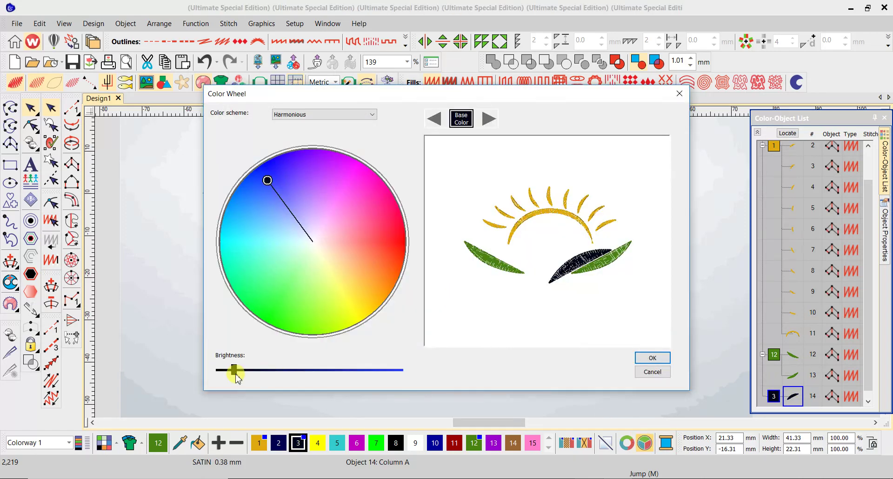
pyautogui.moveTo(233, 371); pyautogui.dragTo(276, 371)
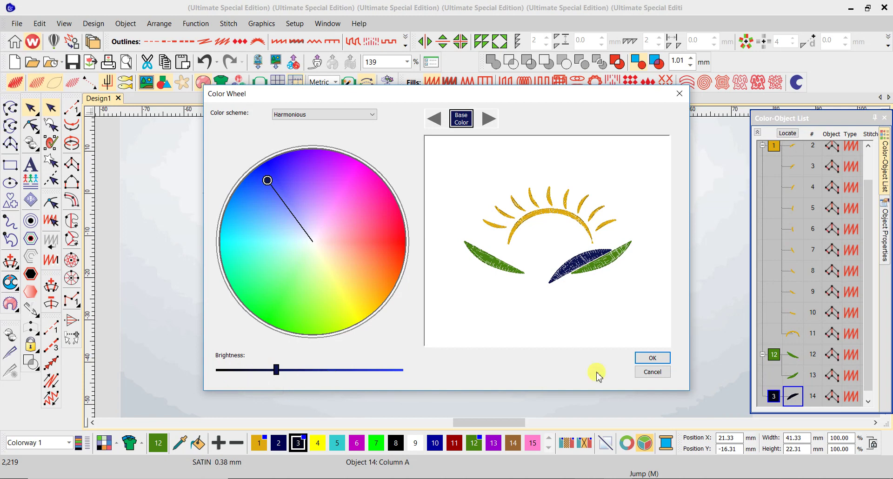
pyautogui.click(670, 362)
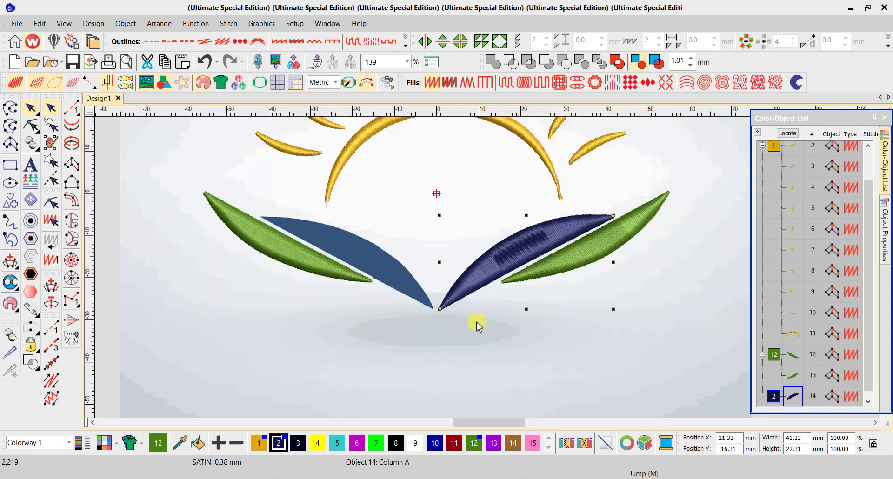
pyautogui.click(450, 83)
# - Digitize the left blue leaf as a Column A shape with three point pairs from its outer tip to its inner tip
pyautogui.scroll(2, 666, 286)
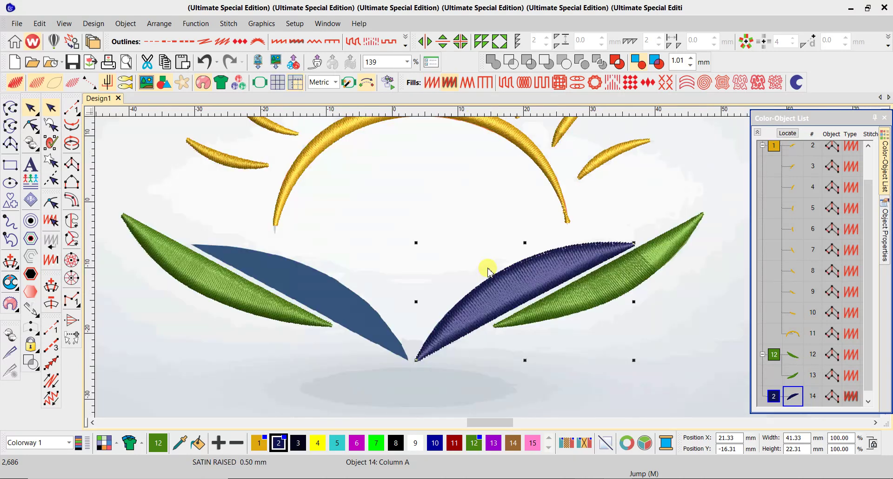
pyautogui.click(67, 167)
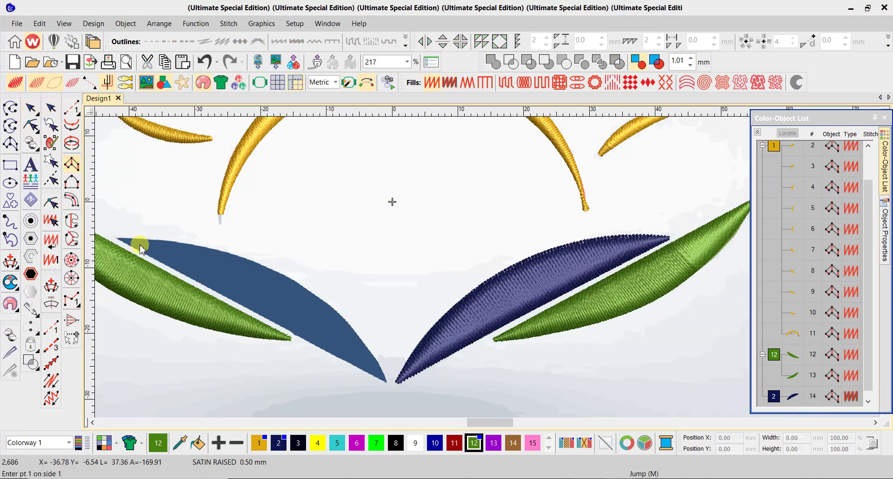
pyautogui.scroll(2, 120, 242)
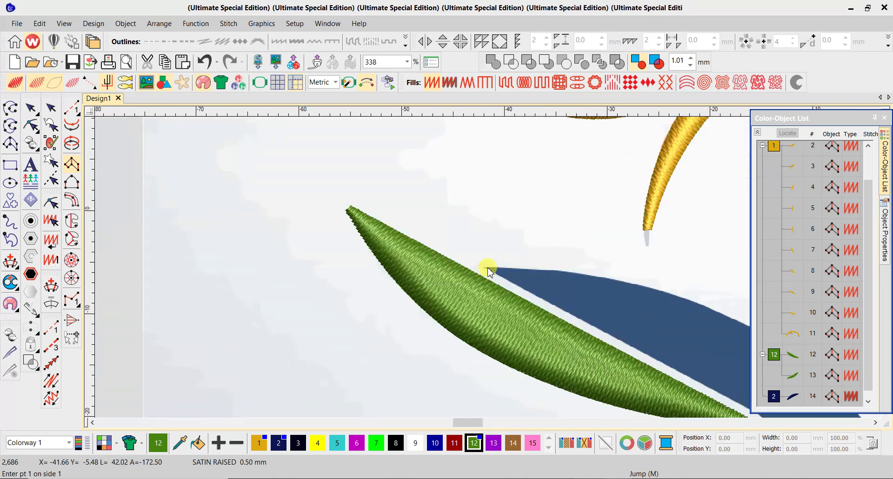
pyautogui.click(488, 270)
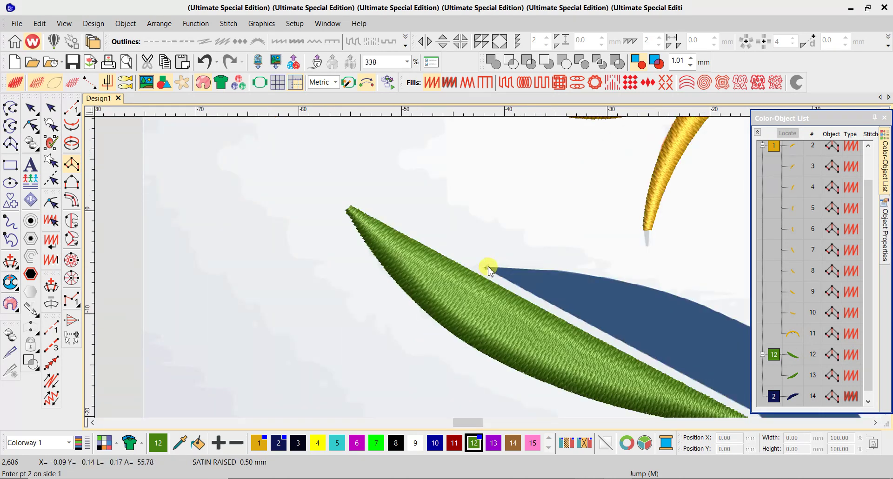
pyautogui.scroll(-3, 576, 303)
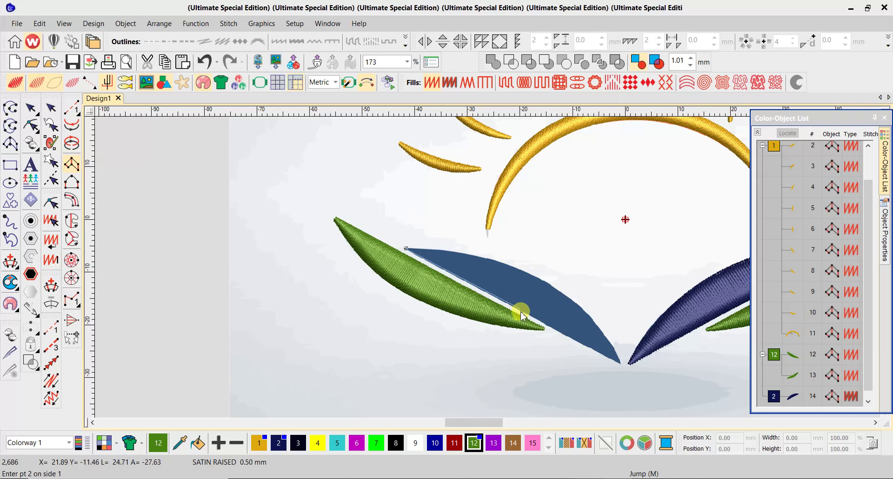
pyautogui.click(521, 311)
pyautogui.click(543, 280)
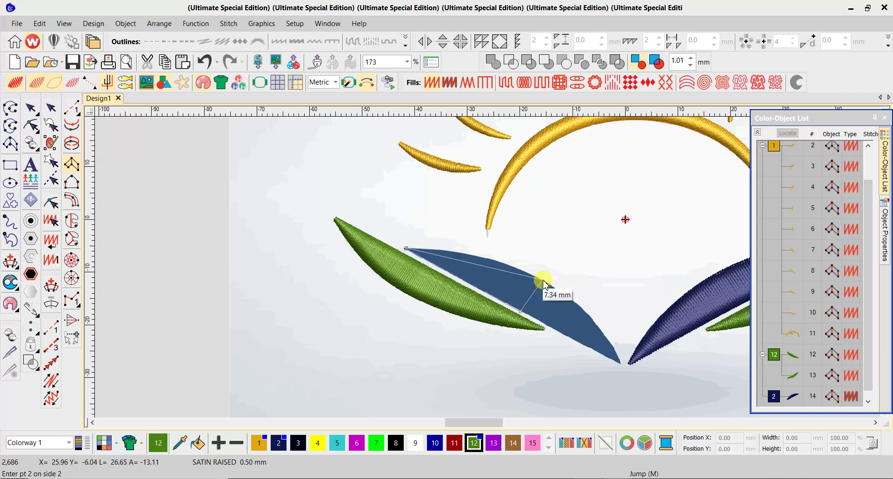
pyautogui.scroll(5, 488, 271)
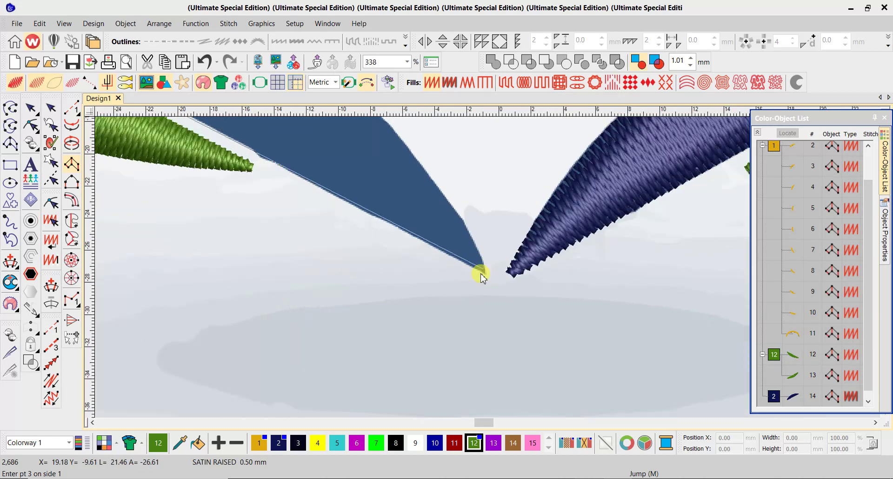
pyautogui.click(488, 273)
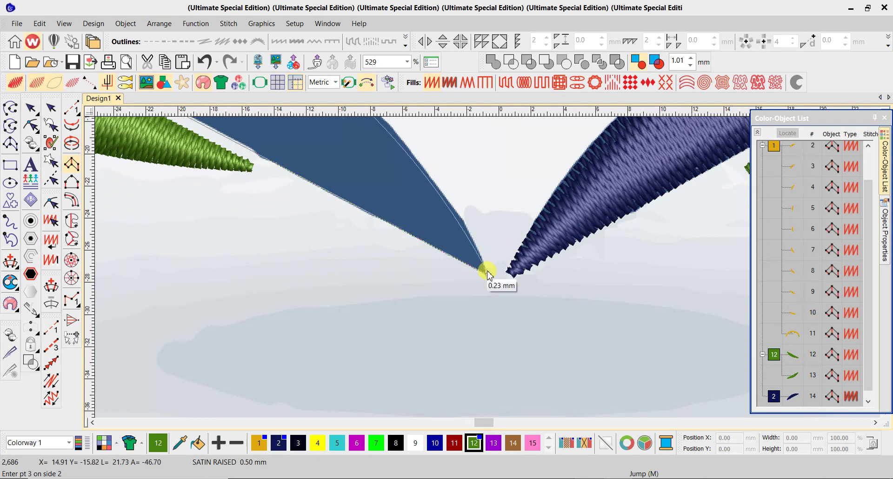
pyautogui.click(486, 268)
pyautogui.scroll(-5, 485, 266)
pyautogui.press('Return')
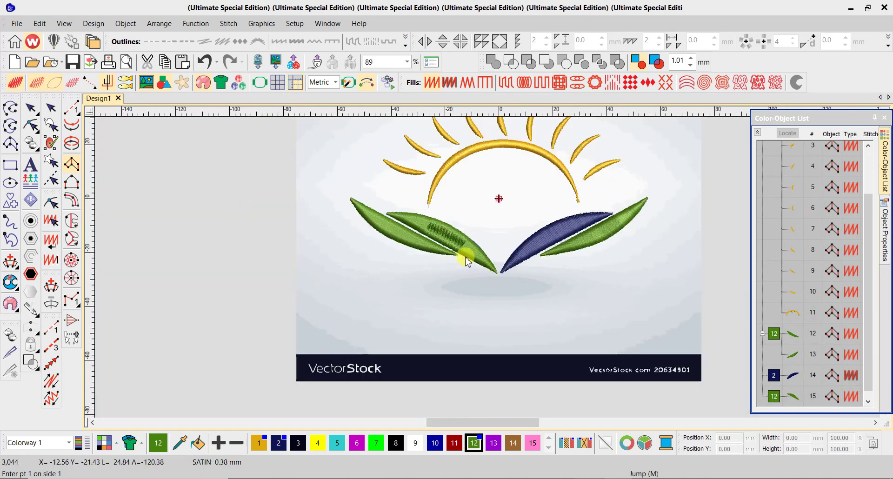
# - Give the new inner left leaf a Raised Satin fill and dark blue thread colour 2
pyautogui.press('Escape')
pyautogui.click(449, 84)
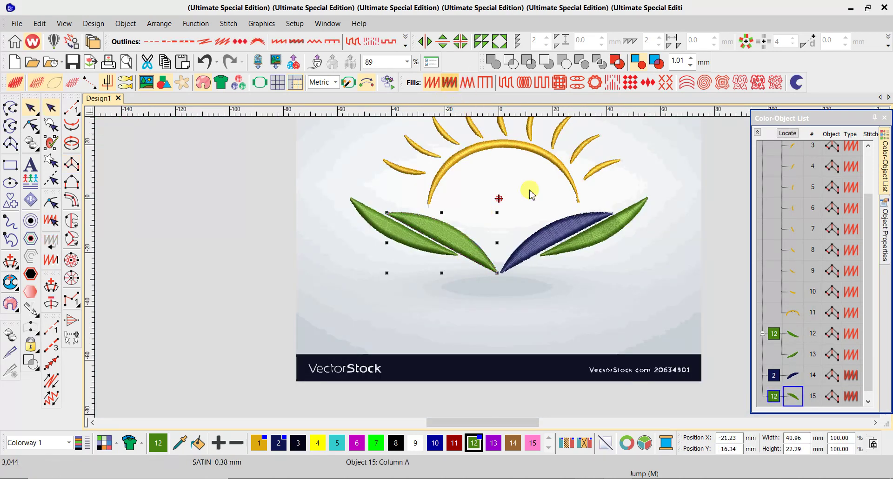
pyautogui.click(278, 444)
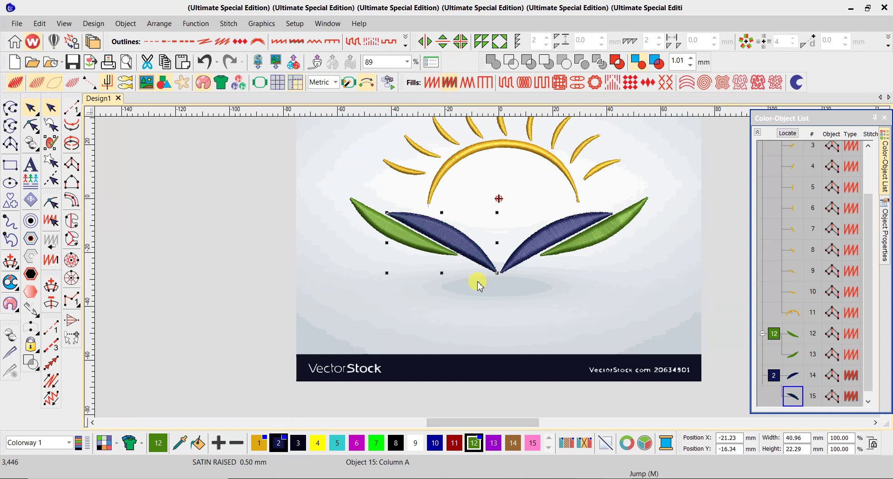
# - Hide the background bitmap, inspect the complete sun-and-leaves embroidery, and deselect the inner left leaf
pyautogui.scroll(-3, 478, 279)
pyautogui.scroll(3, 489, 265)
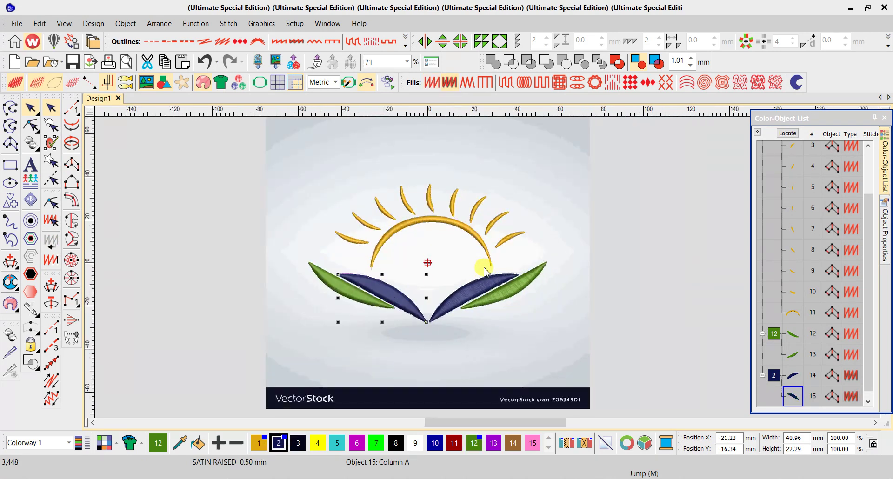
pyautogui.scroll(-2, 484, 272)
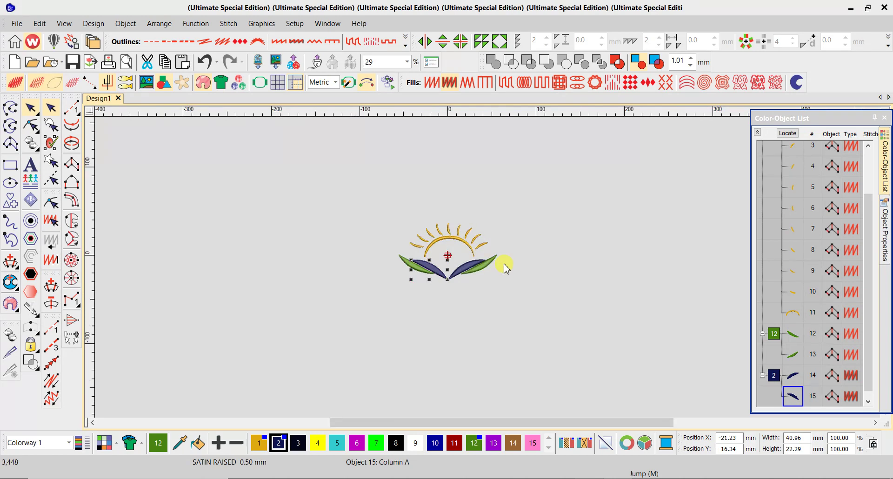
pyautogui.click(50, 108)
pyautogui.scroll(2, 453, 276)
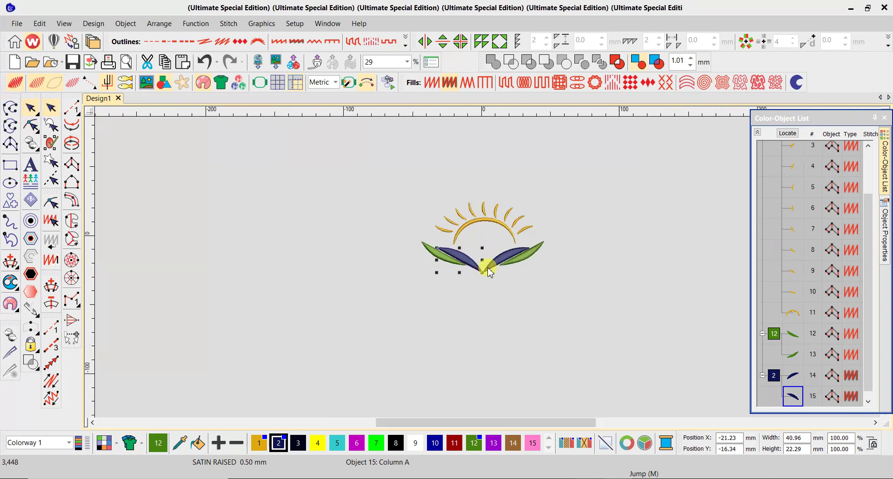
pyautogui.scroll(4, 489, 271)
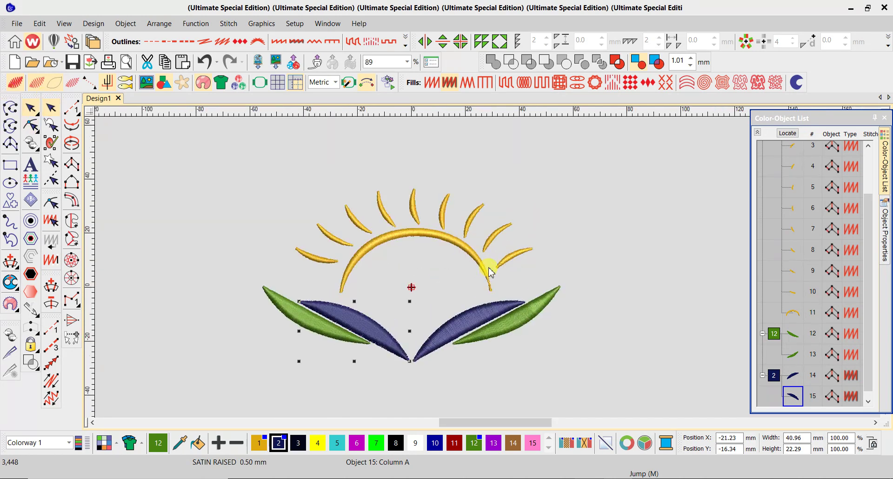
pyautogui.scroll(-4, 488, 271)
pyautogui.click(487, 265)
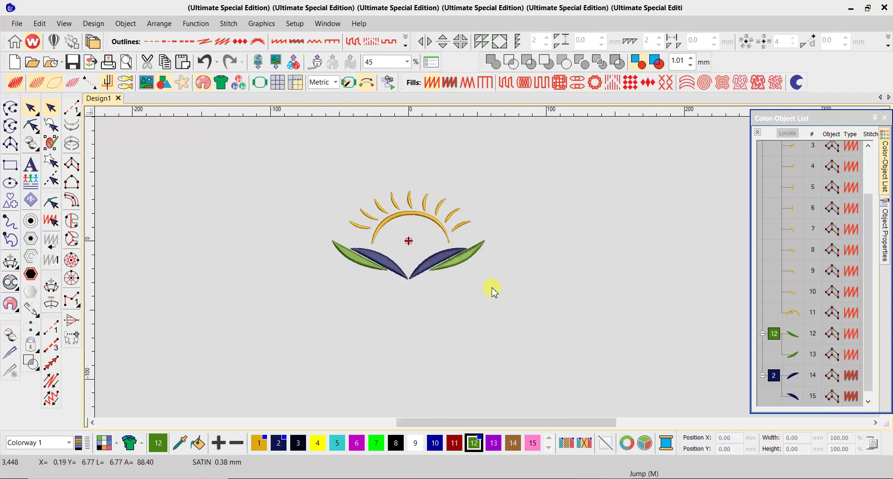